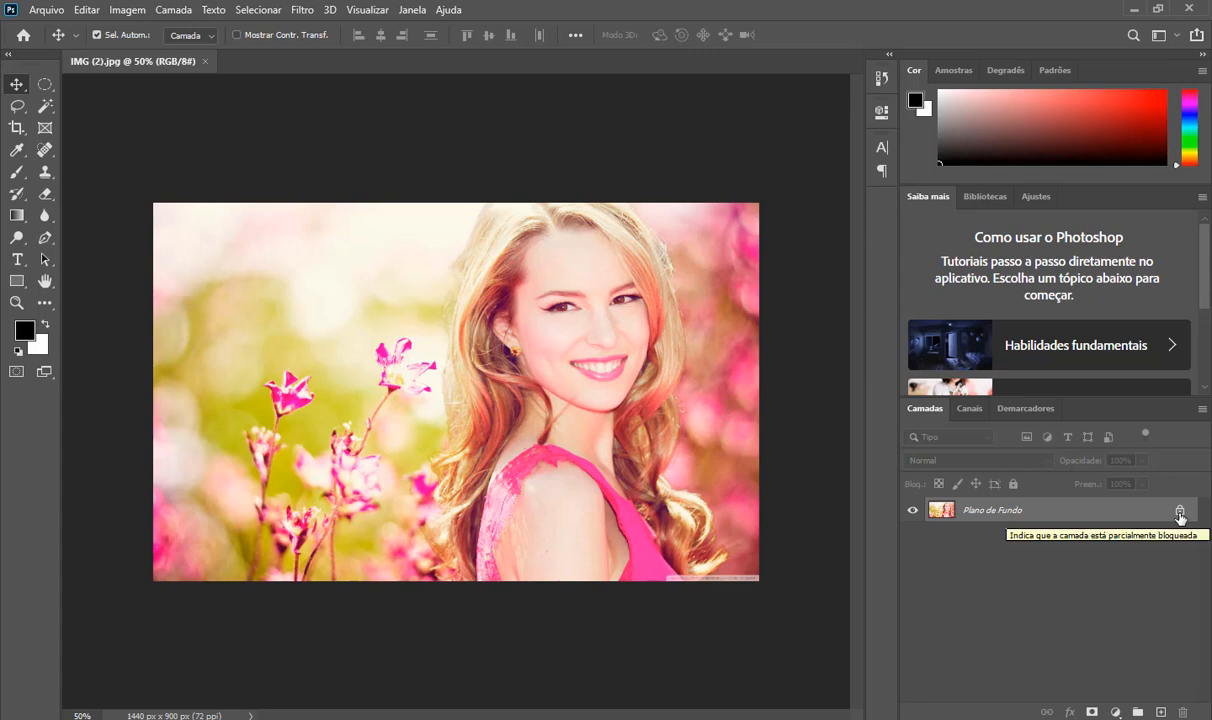
Unlock the background layer and make a desaturated duplicate of it.
{"action": "left_click", "coordinate": [1180, 513]}
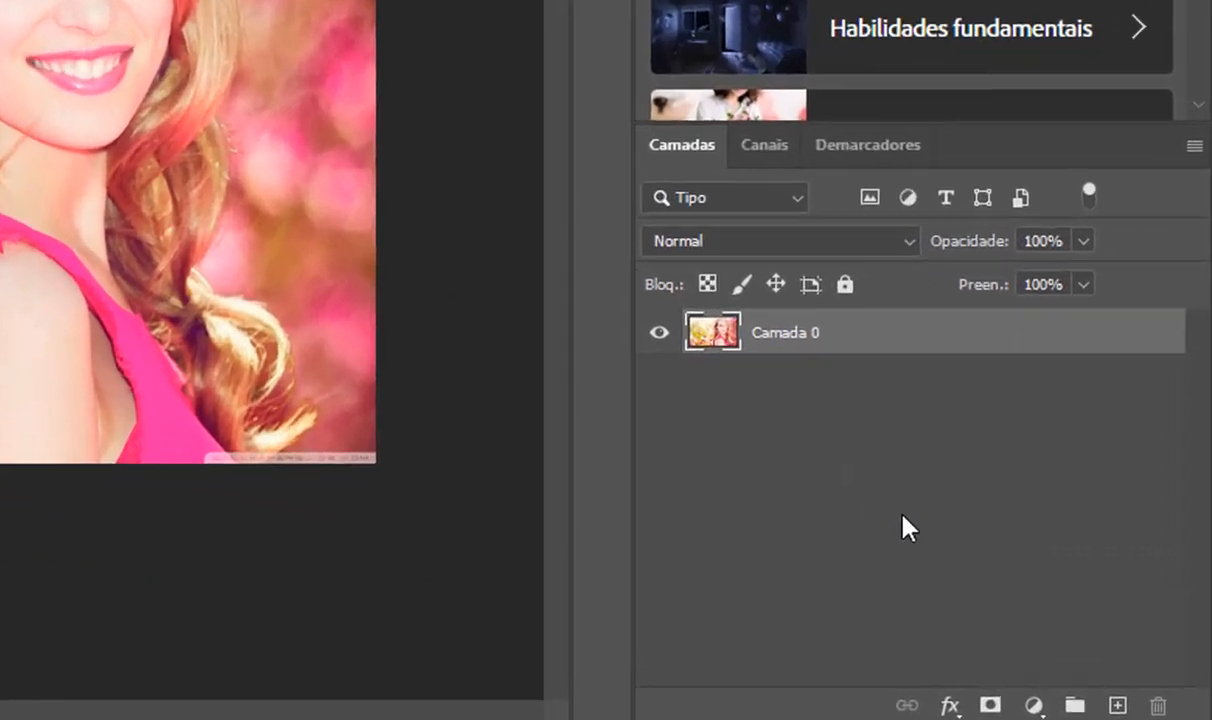
{"action": "key", "text": "ctrl+j"}
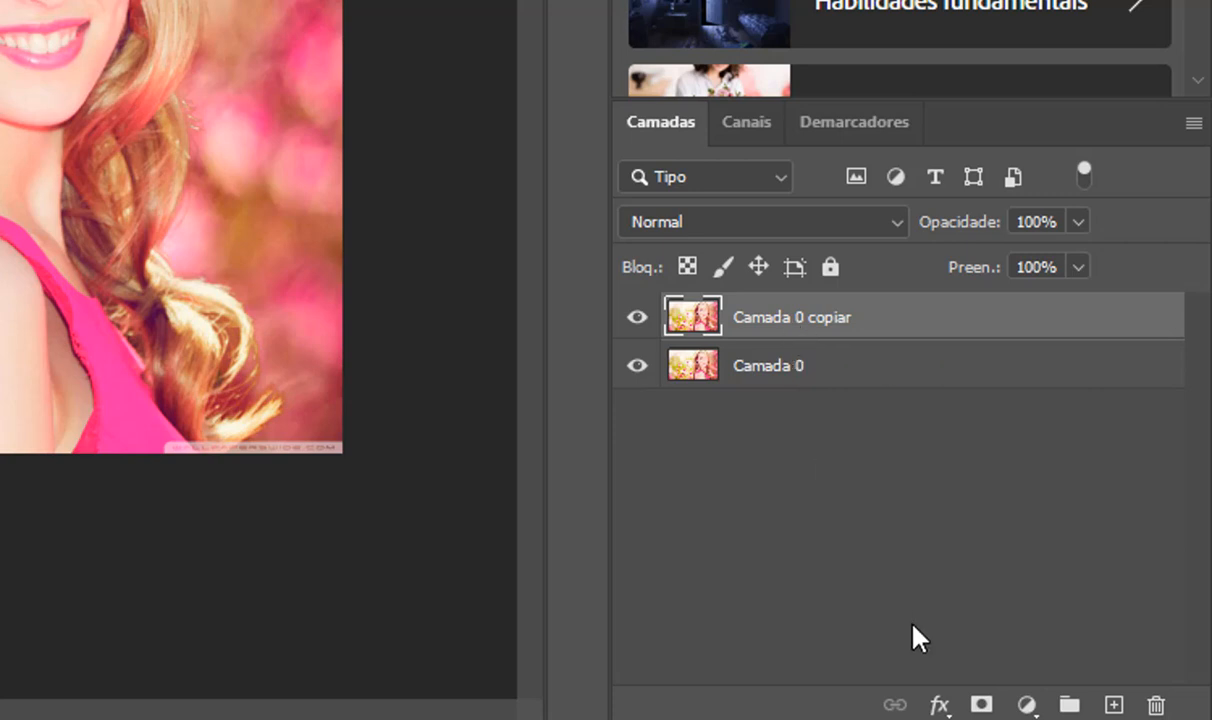
{"action": "key", "text": "ctrl+shift+u"}
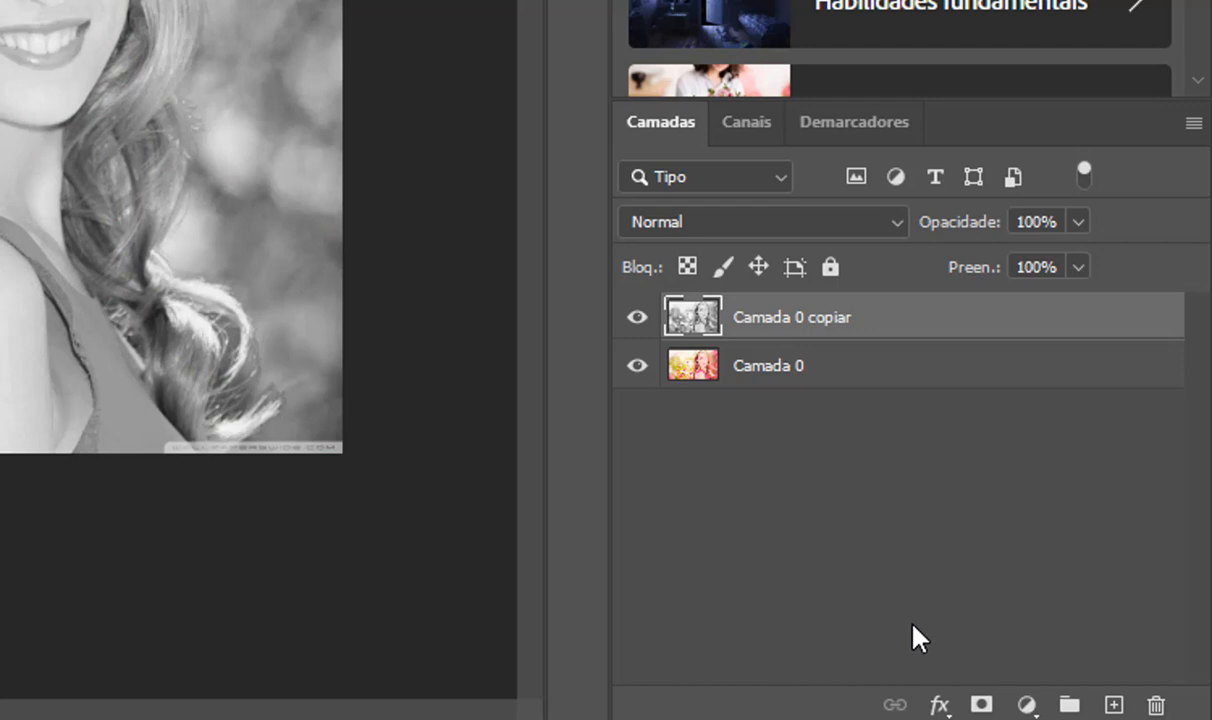
Duplicate the desaturated layer and invert the tones of the new copy.
{"action": "key", "text": "ctrl+j"}
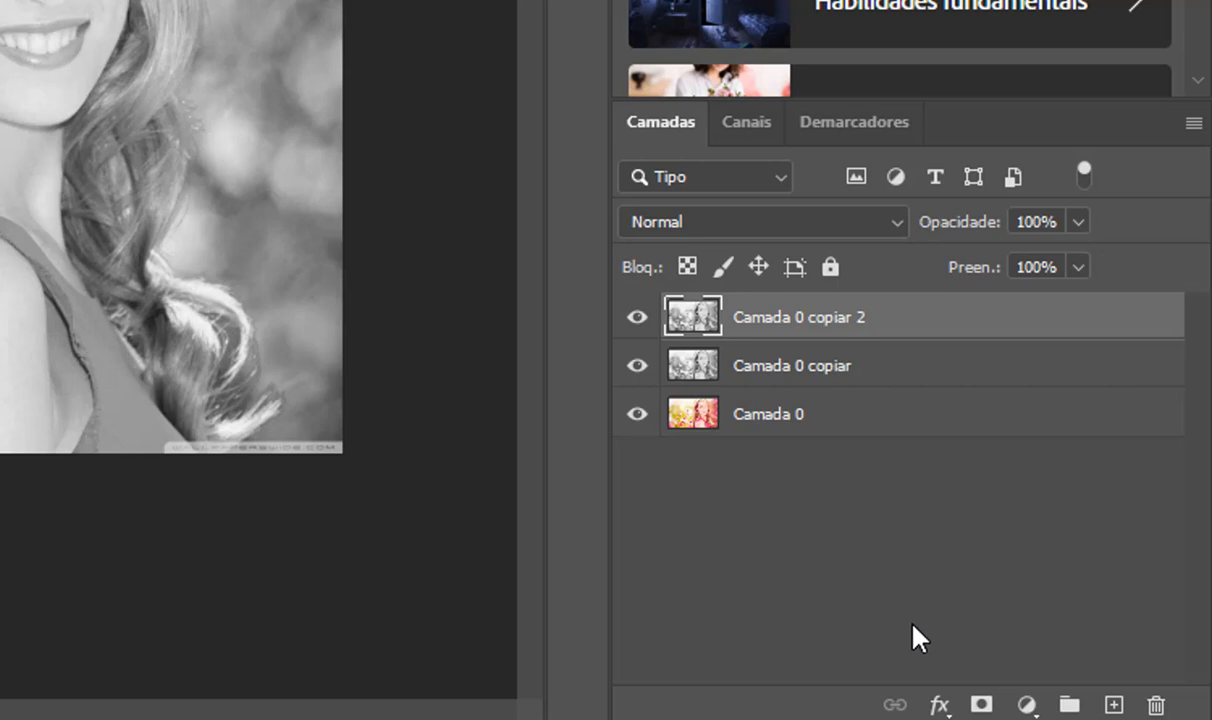
{"action": "key", "text": "ctrl+i"}
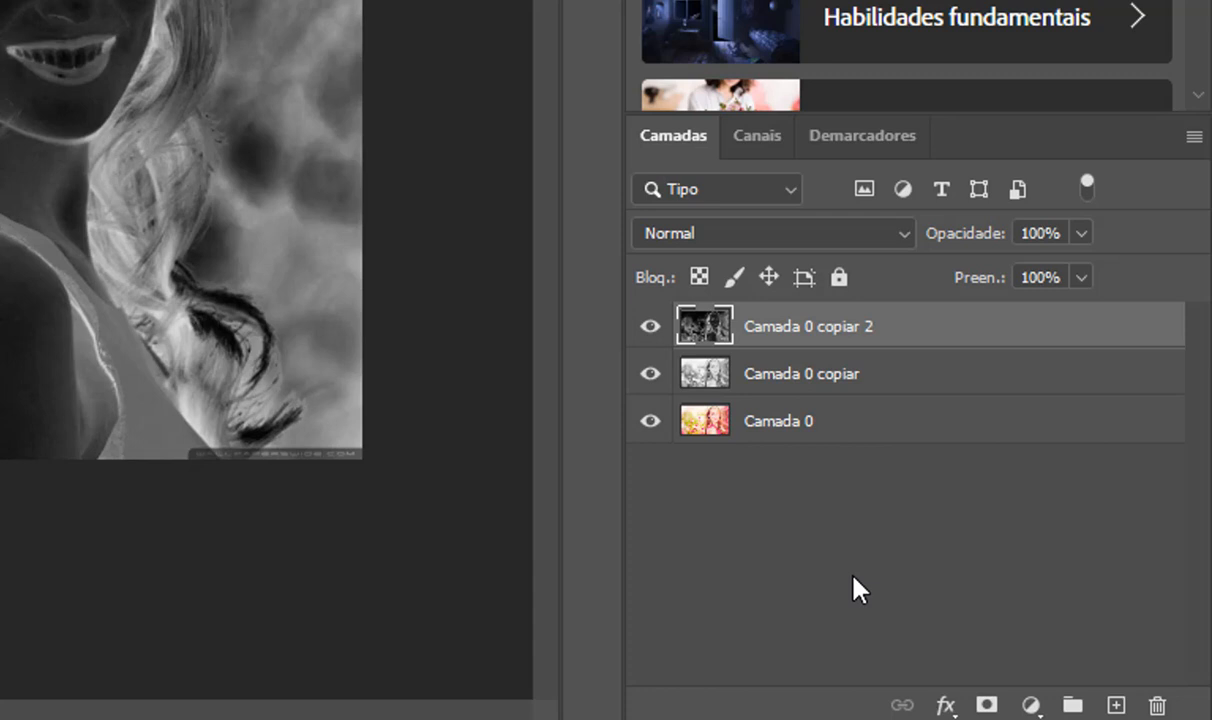
Try merging down the inverted copy and the desaturated copy separately, undoing each merge.
{"action": "key", "text": "ctrl+e"}
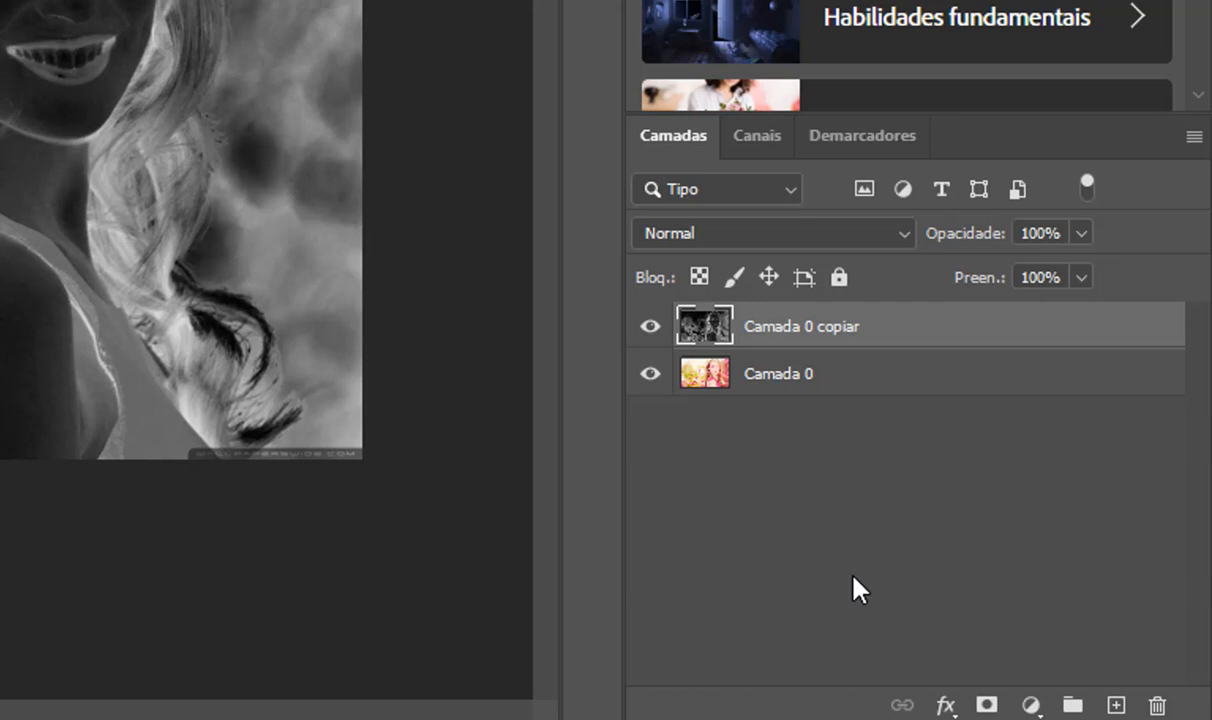
{"action": "key", "text": "ctrl+j"}
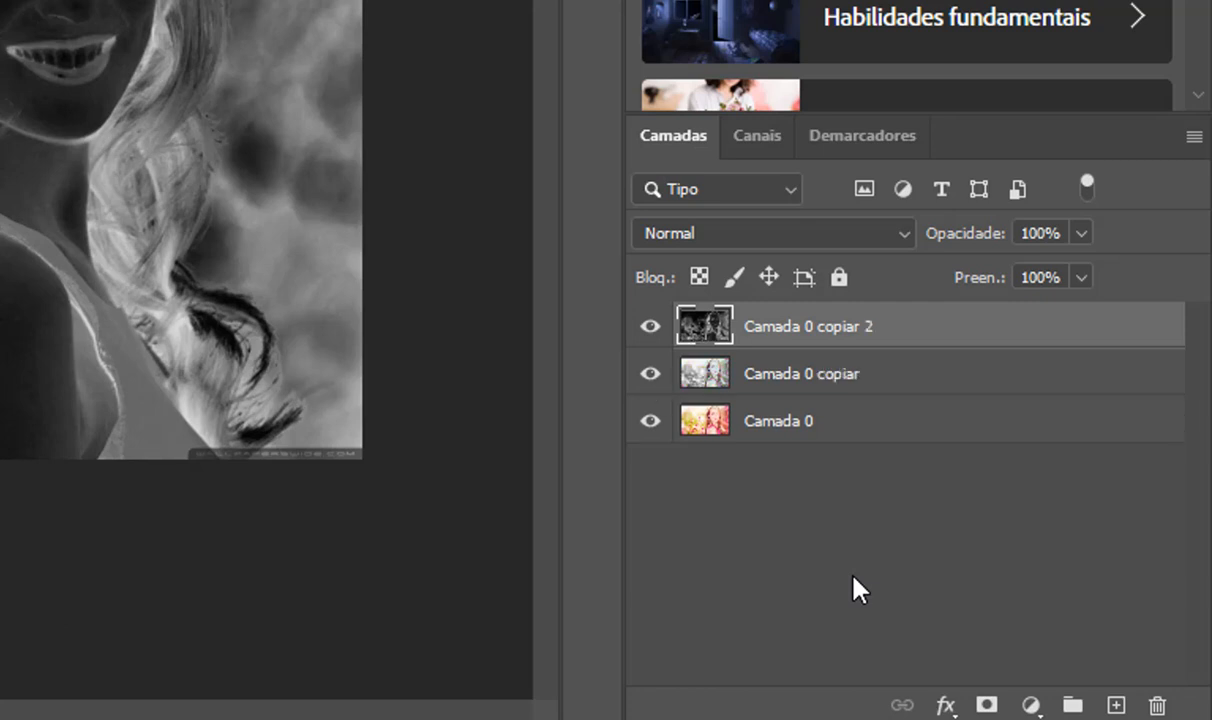
{"action": "left_click", "coordinate": [800, 388]}
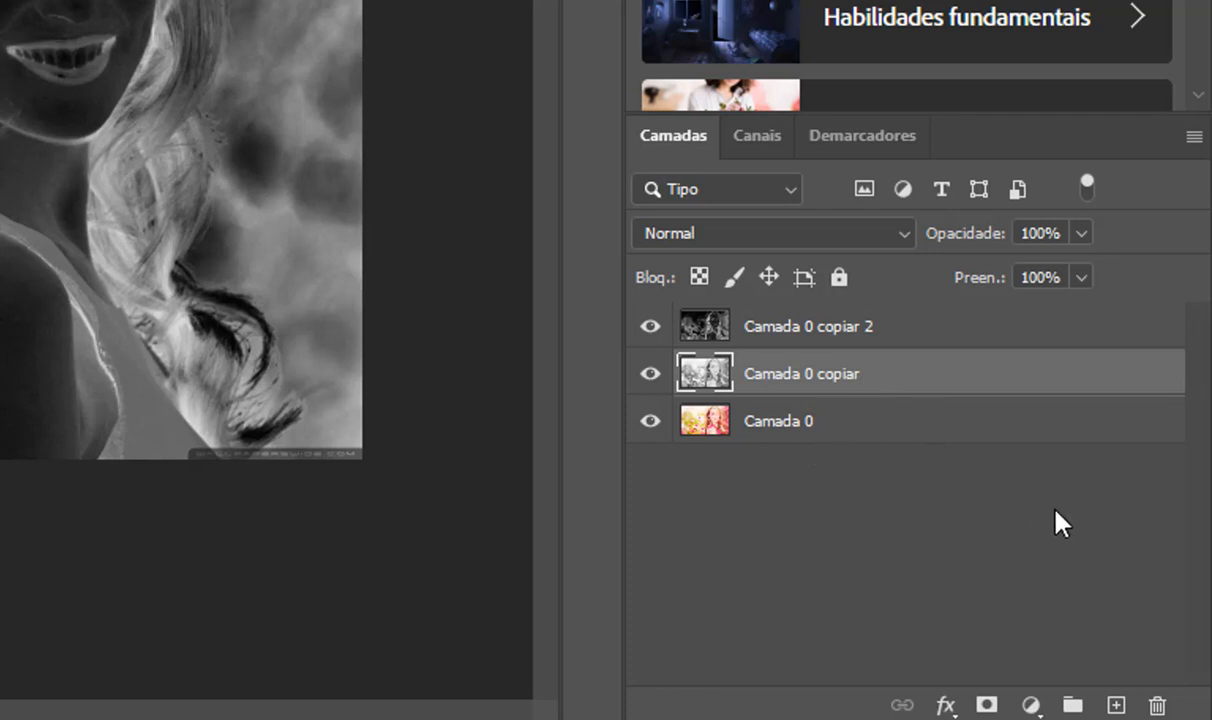
{"action": "key", "text": "ctrl+e"}
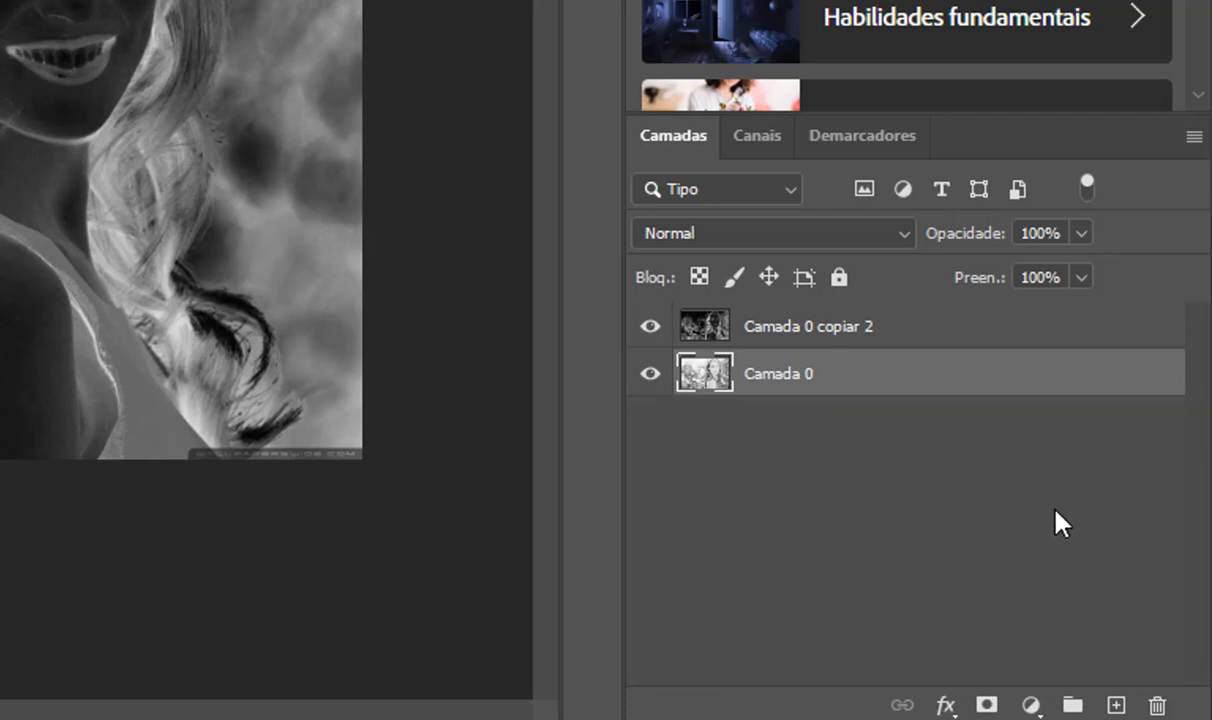
{"action": "key", "text": "ctrl+z"}
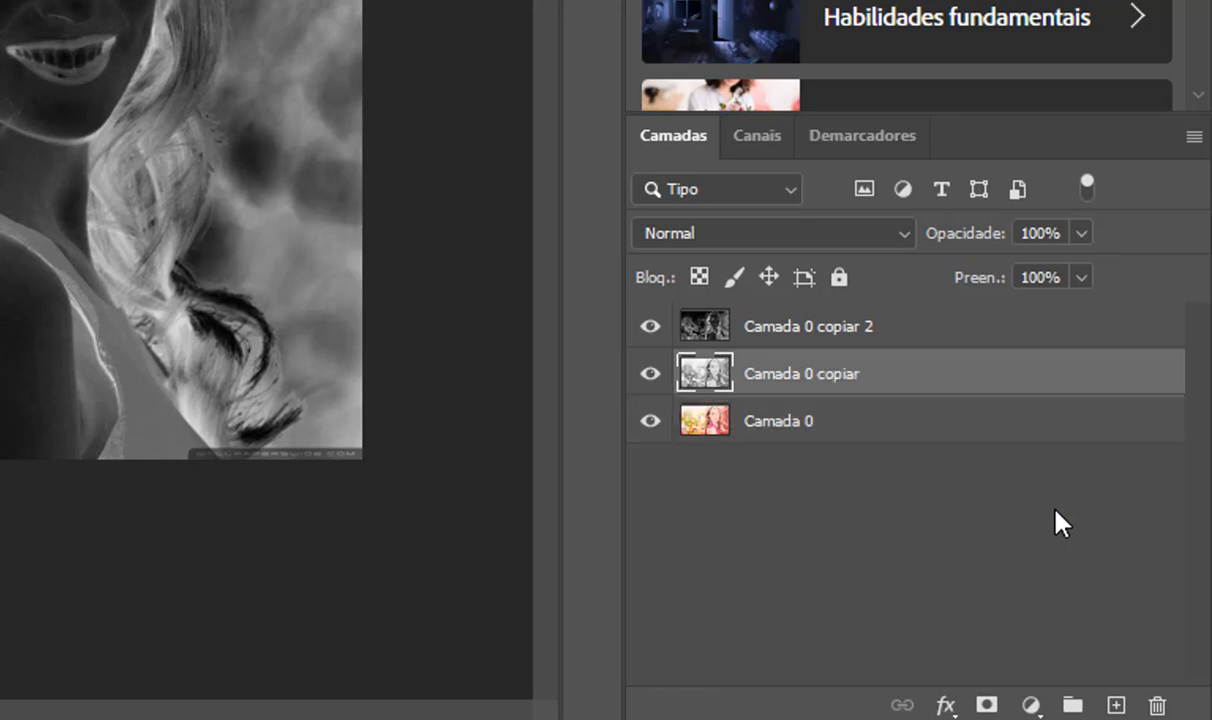
Try merging only the non-adjacent layers Camada 0 and Camada 0 copiar 2, and undo the merge.
{"action": "left_click", "coordinate": [803, 421]}
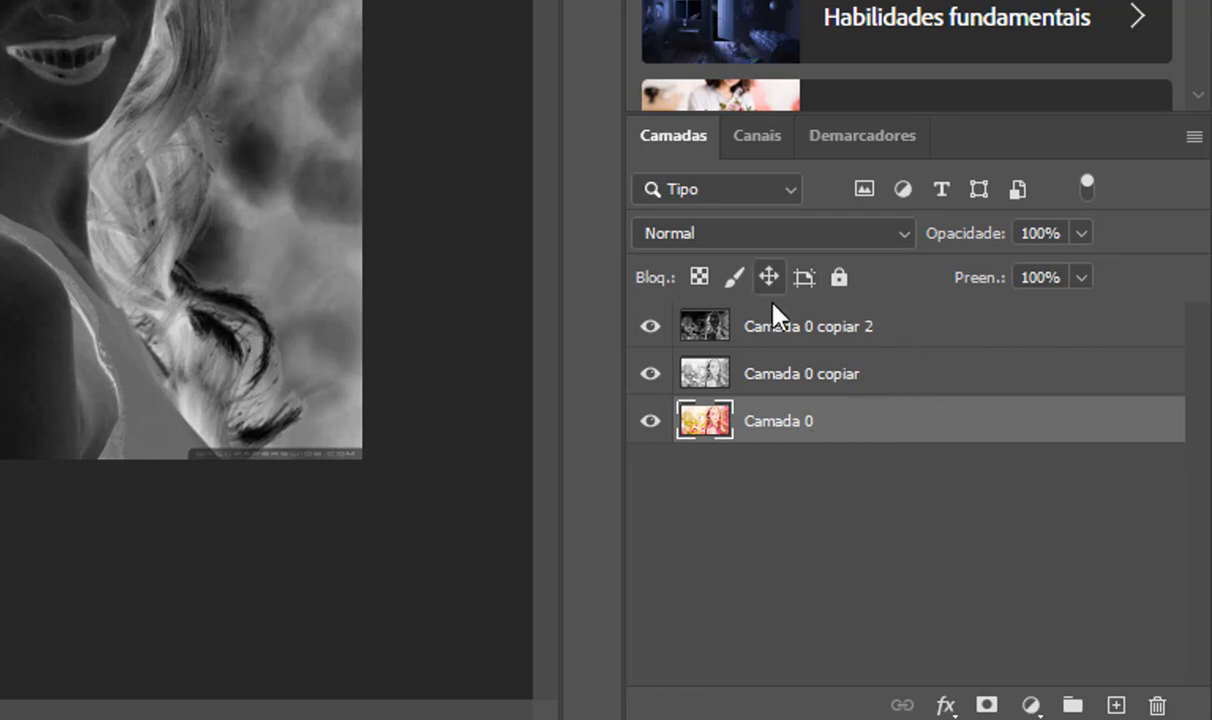
{"action": "left_click", "coordinate": [780, 336], "text": "ctrl"}
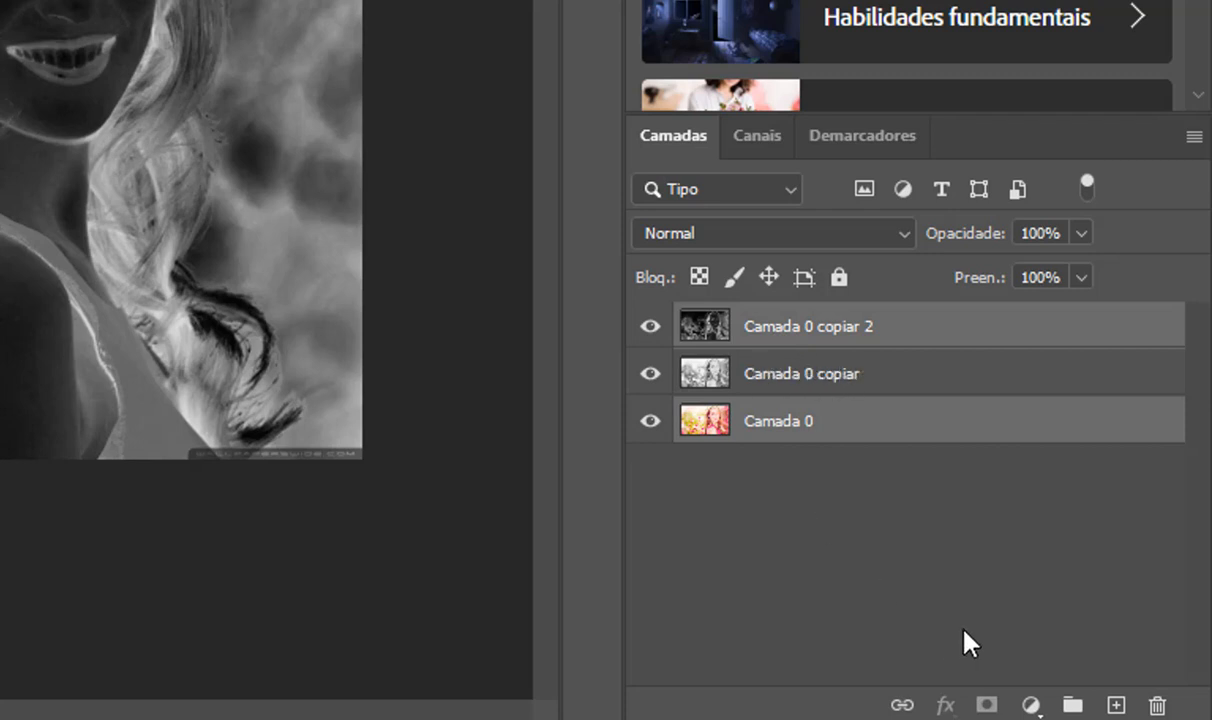
{"action": "key", "text": "ctrl+e"}
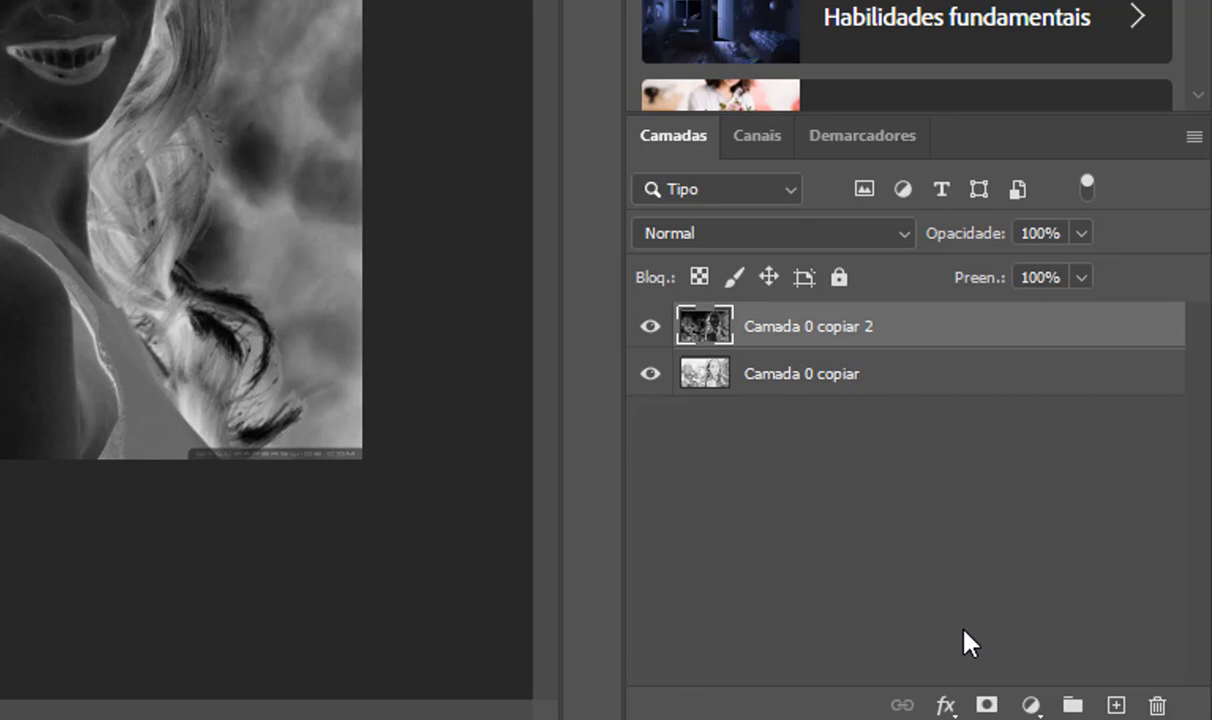
{"action": "key", "text": "ctrl+z"}
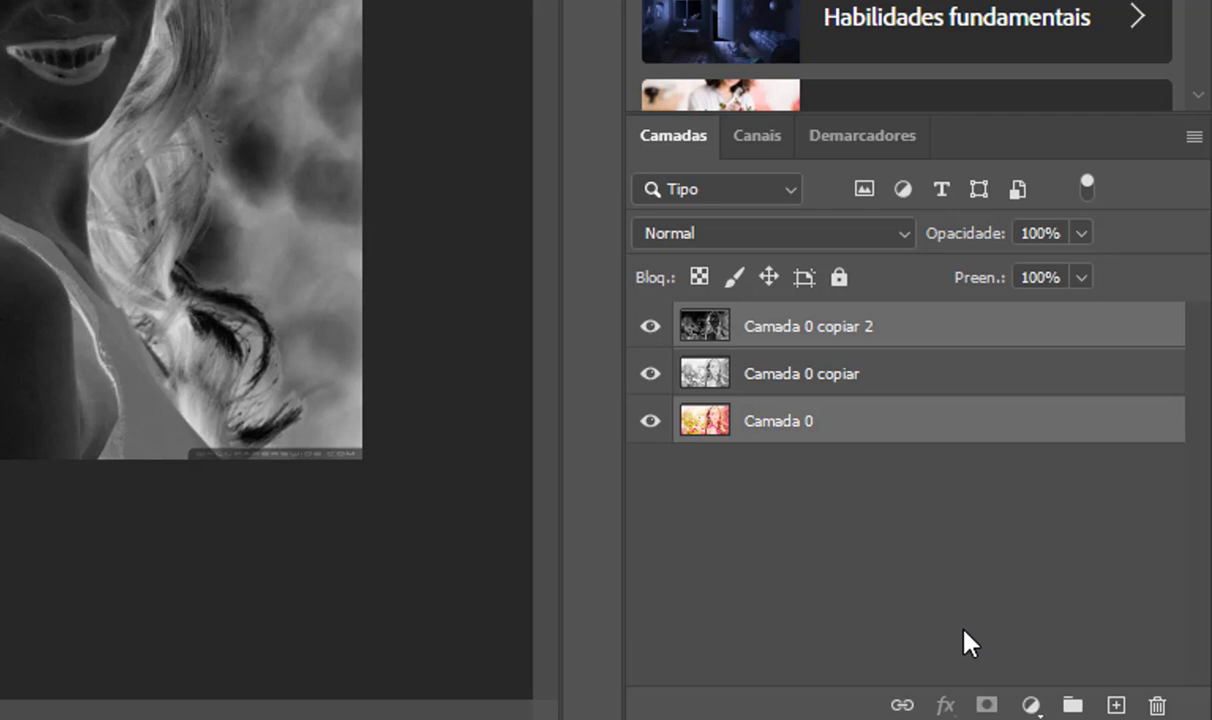
Try merging all visible layers into one and undo the merge to restore the separate layers.
{"action": "left_click", "coordinate": [898, 330]}
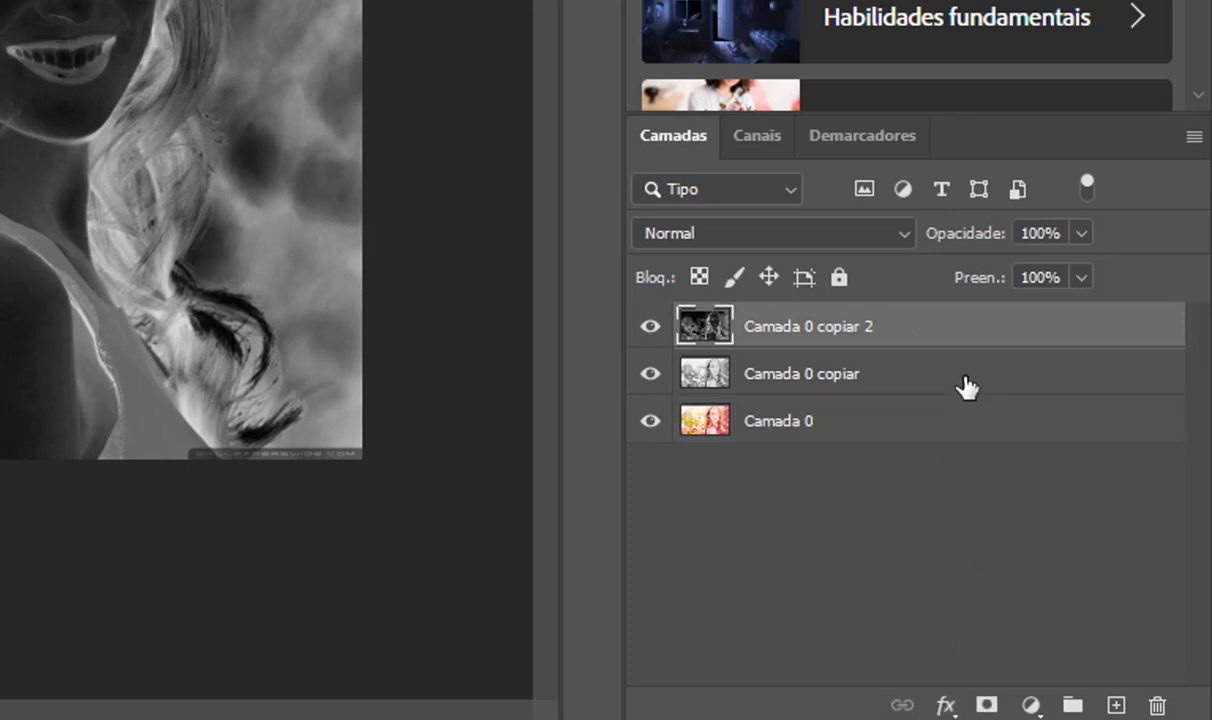
{"action": "left_click", "coordinate": [805, 374]}
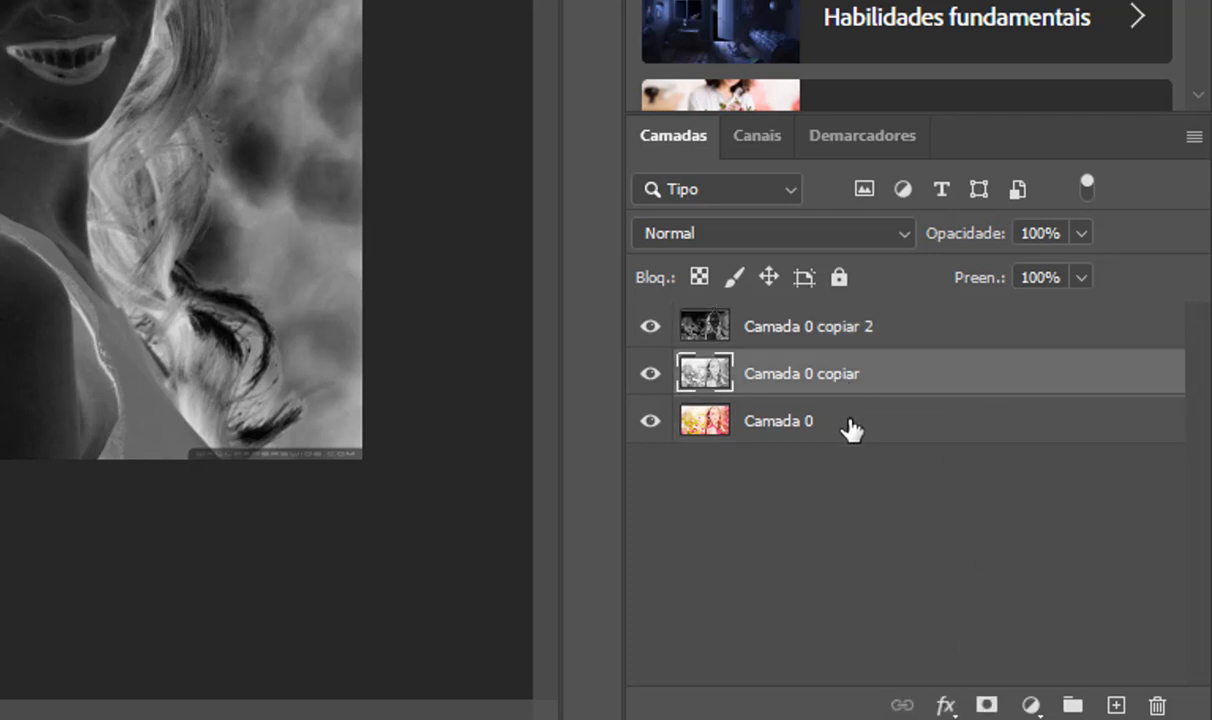
{"action": "left_click", "coordinate": [850, 425]}
{"action": "left_click", "coordinate": [860, 377]}
{"action": "left_click", "coordinate": [862, 335]}
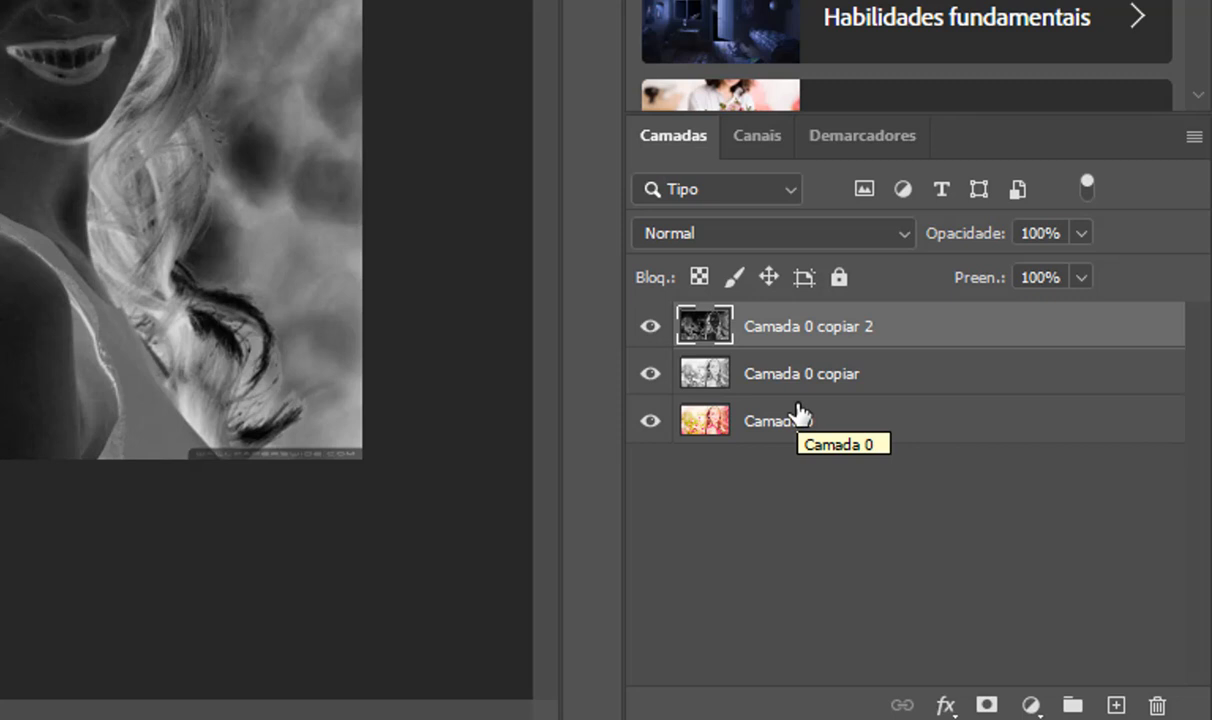
{"action": "key", "text": "ctrl+shift+e"}
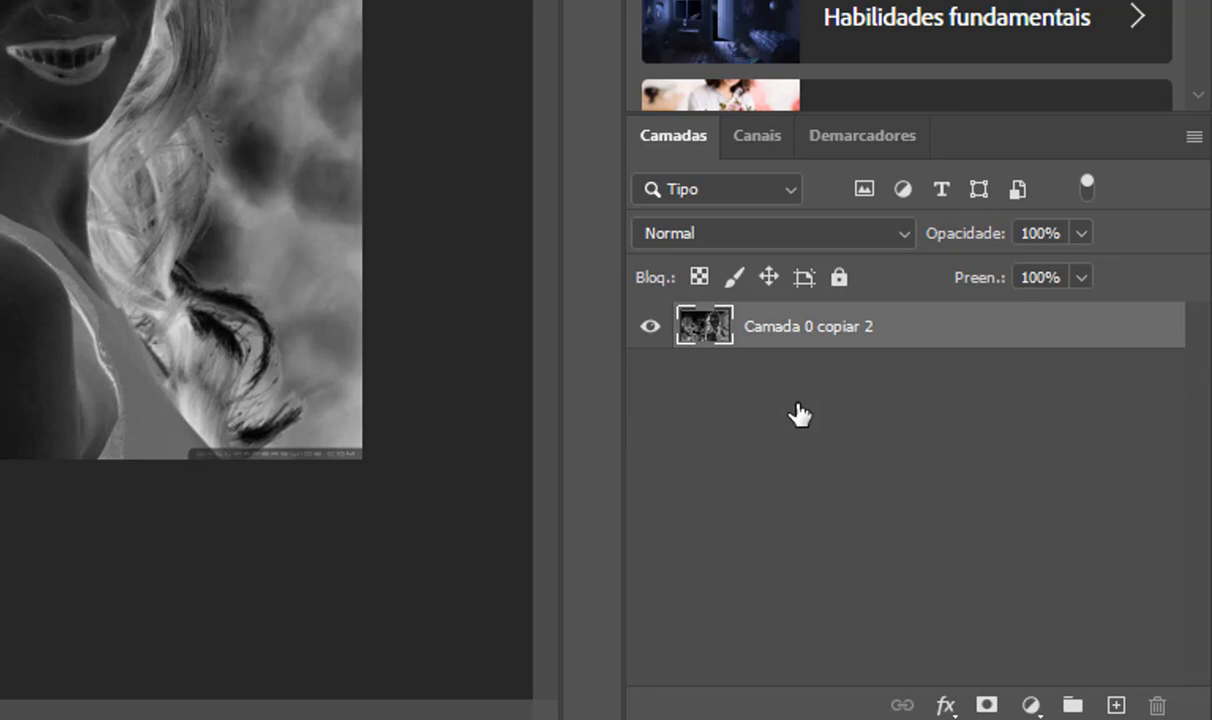
{"action": "key", "text": "ctrl+z"}
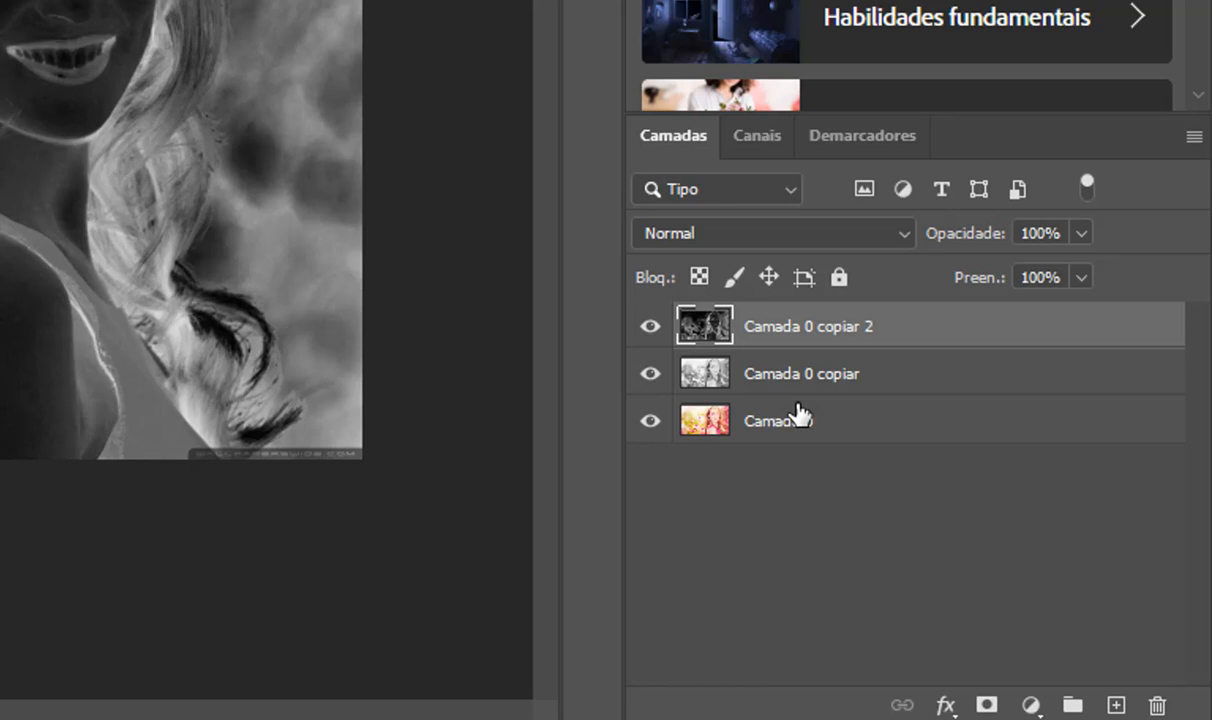
{"action": "left_click", "coordinate": [802, 380]}
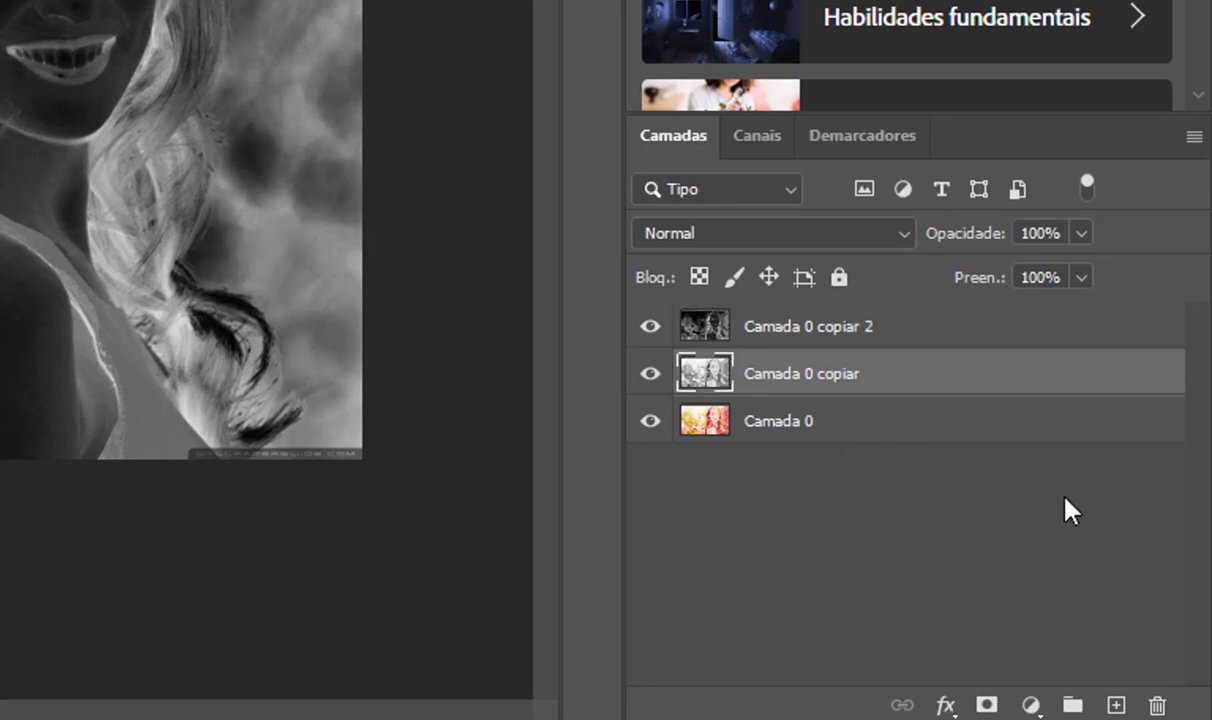
{"action": "key", "text": "ctrl+shift+e"}
{"action": "left_click", "coordinate": [878, 338]}
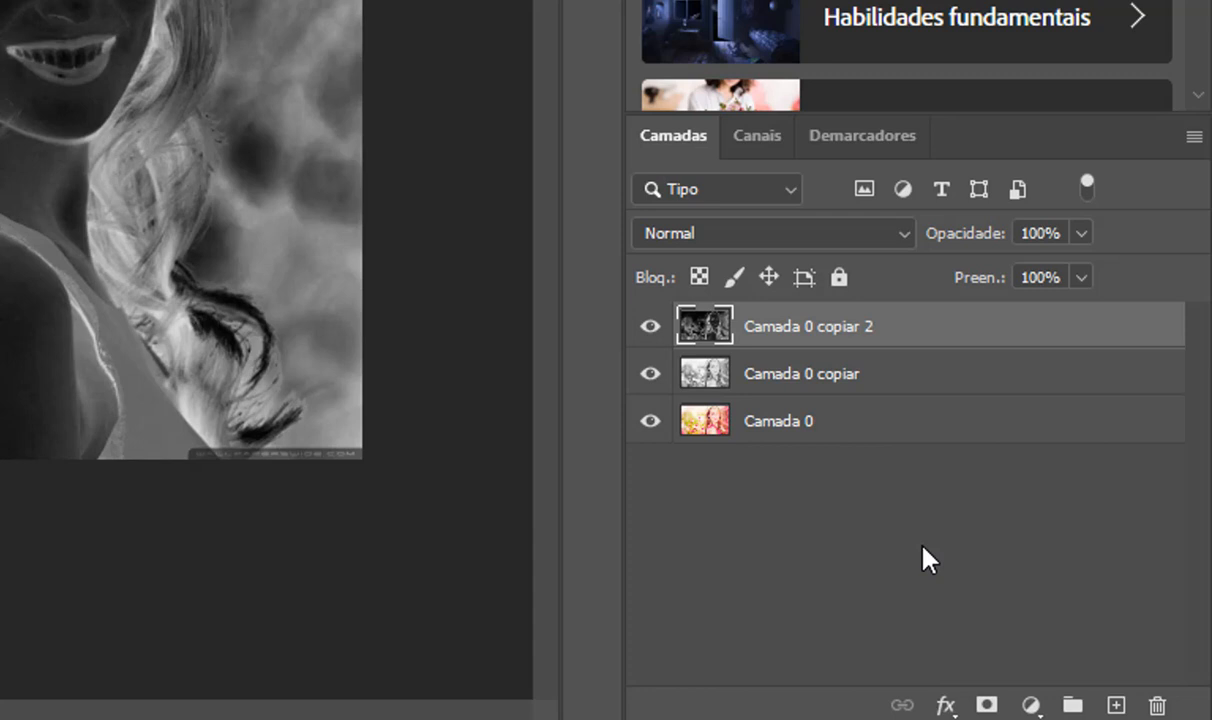
Stamp the visible layers into a new merged layer above Camada 0 copiar 2, keeping the originals.
{"action": "left_click", "coordinate": [812, 377]}
{"action": "left_click", "coordinate": [795, 335]}
{"action": "left_click", "coordinate": [808, 374], "text": "shift"}
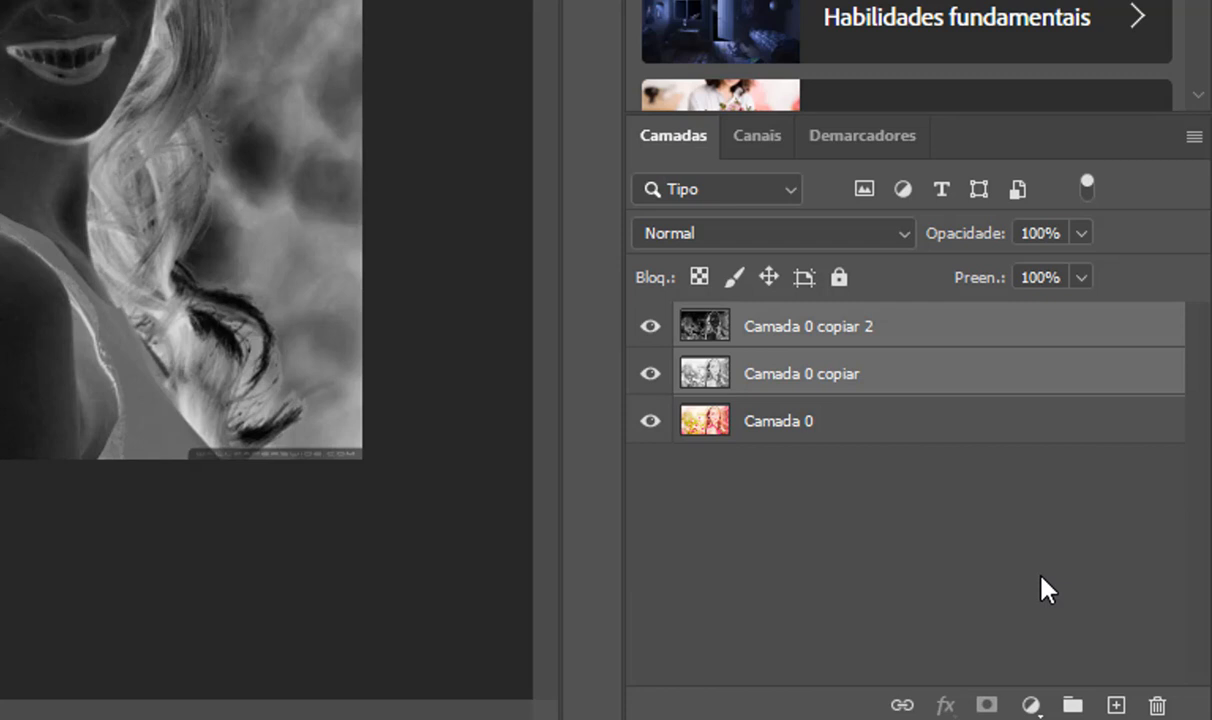
{"action": "key", "text": "ctrl+shift+alt+e"}
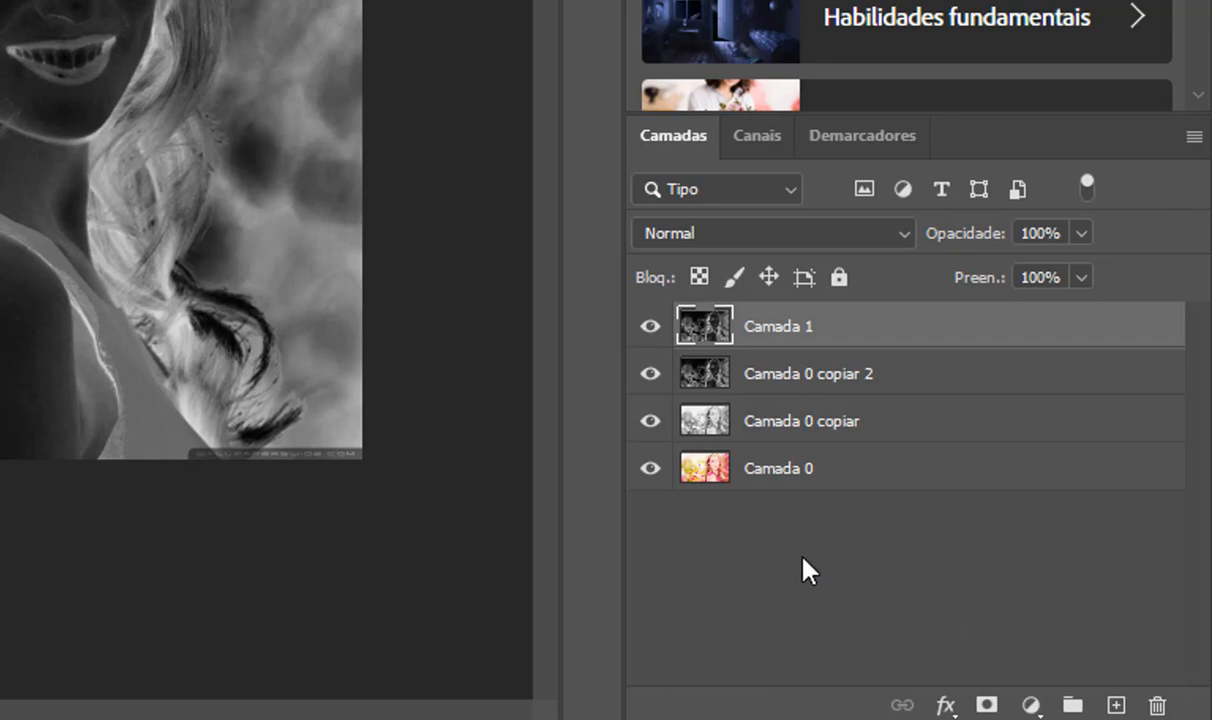
Merge the stamped layer Camada 1 down into Camada 0 copiar 2.
{"action": "left_click", "coordinate": [817, 378]}
{"action": "left_click", "coordinate": [822, 422]}
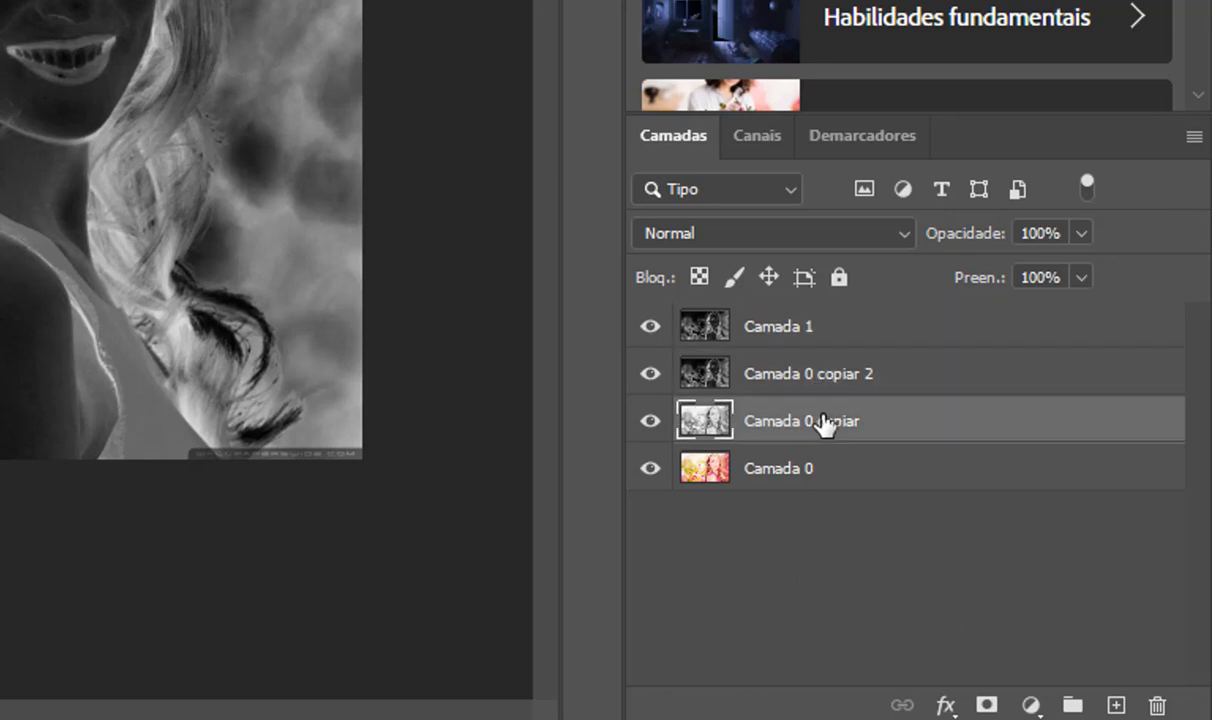
{"action": "left_click", "coordinate": [810, 376]}
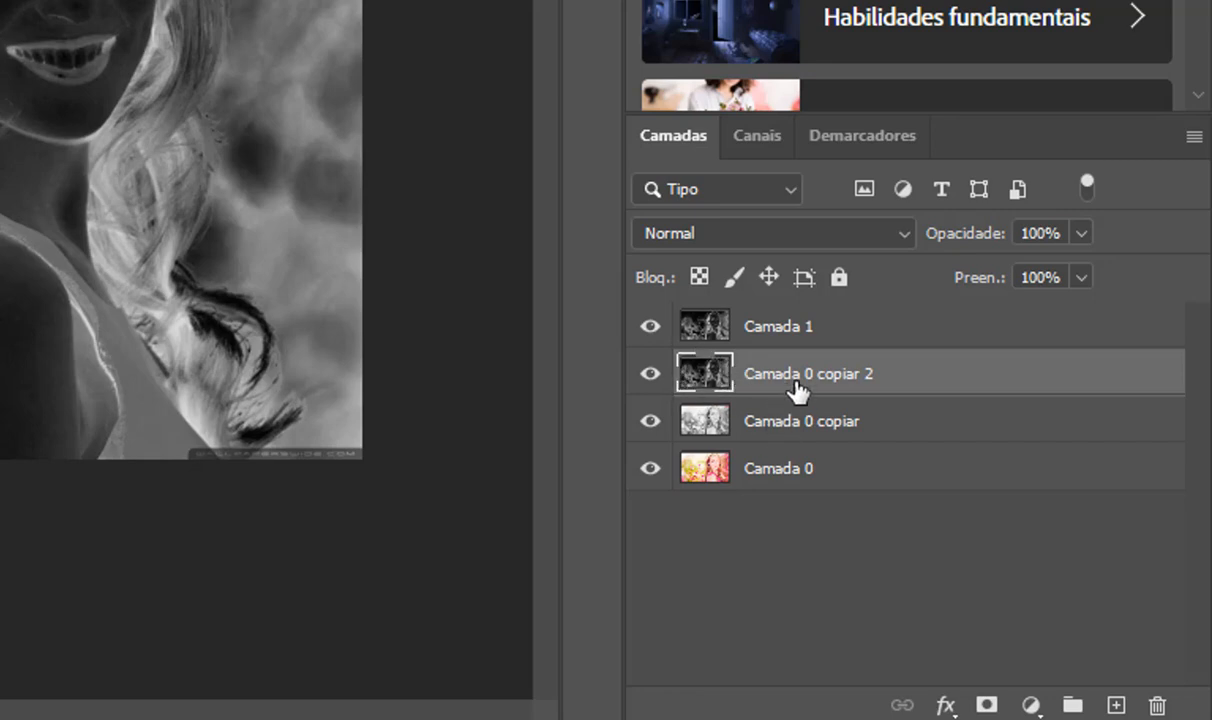
{"action": "left_click", "coordinate": [806, 330]}
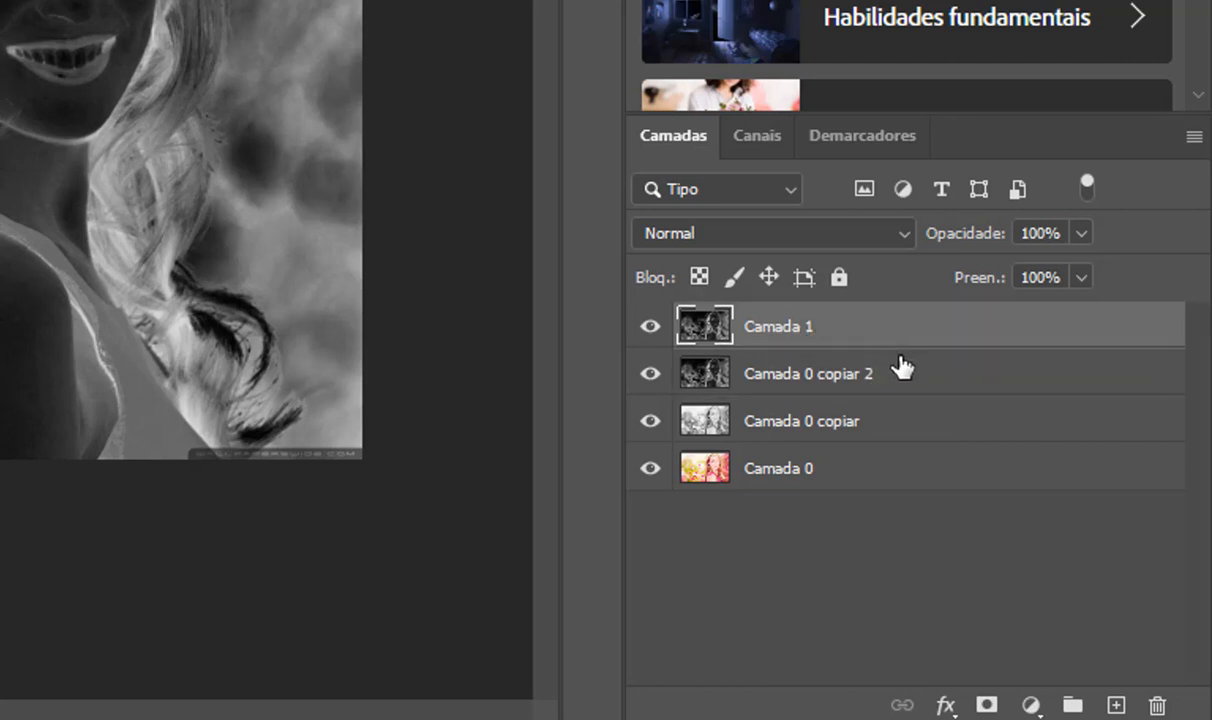
{"action": "key", "text": "ctrl+e"}
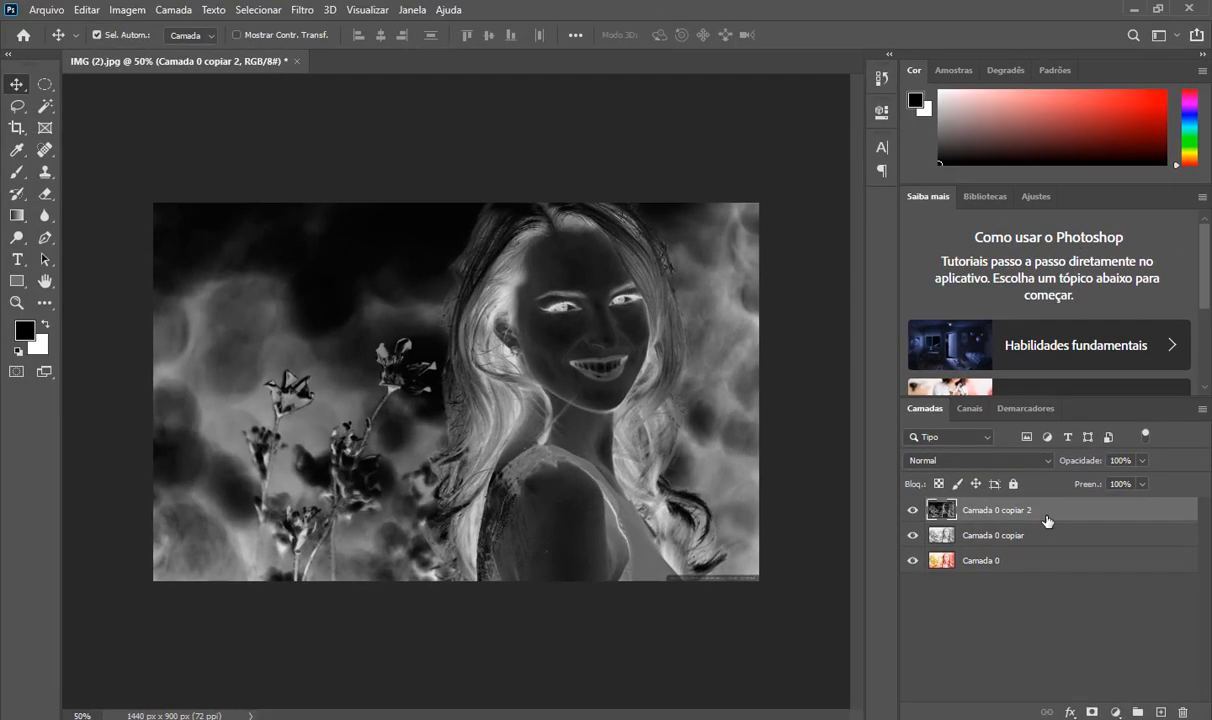
{"action": "right_click", "coordinate": [900, 362]}
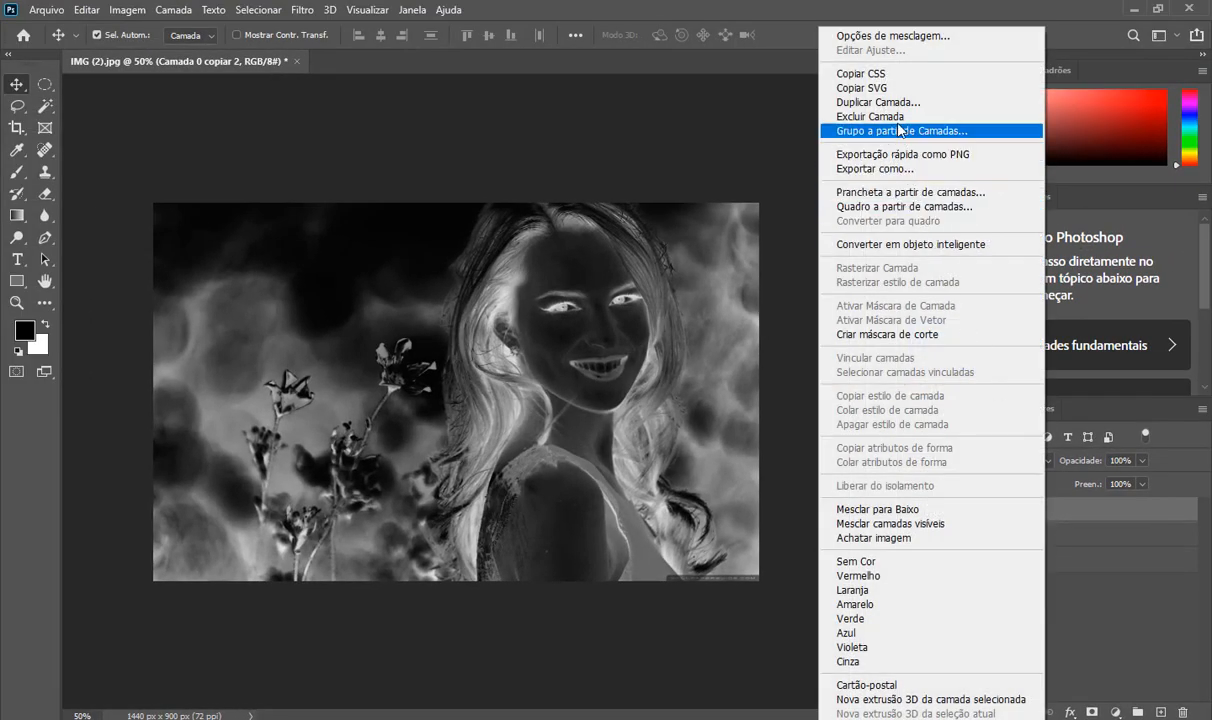
{"action": "left_click", "coordinate": [1180, 589]}
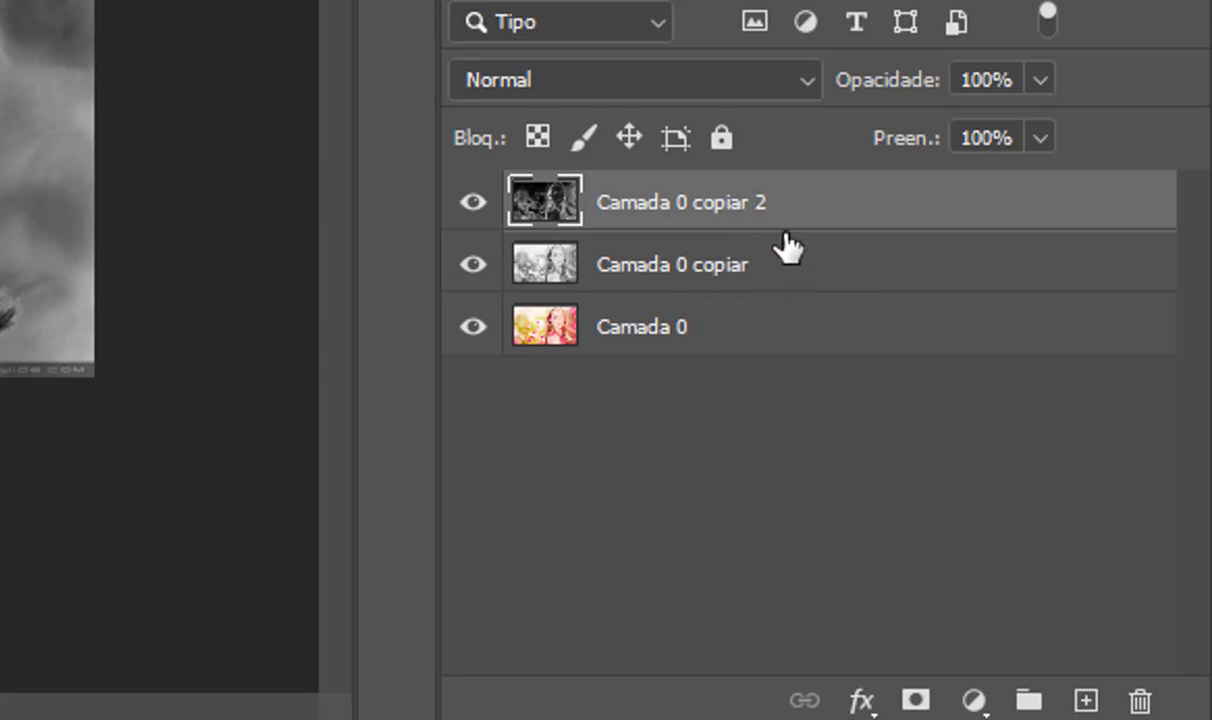
Group the layers Camada 0 copiar 2 and Camada 0 copiar, and check the group's contents.
{"action": "left_click", "coordinate": [695, 270], "text": "ctrl"}
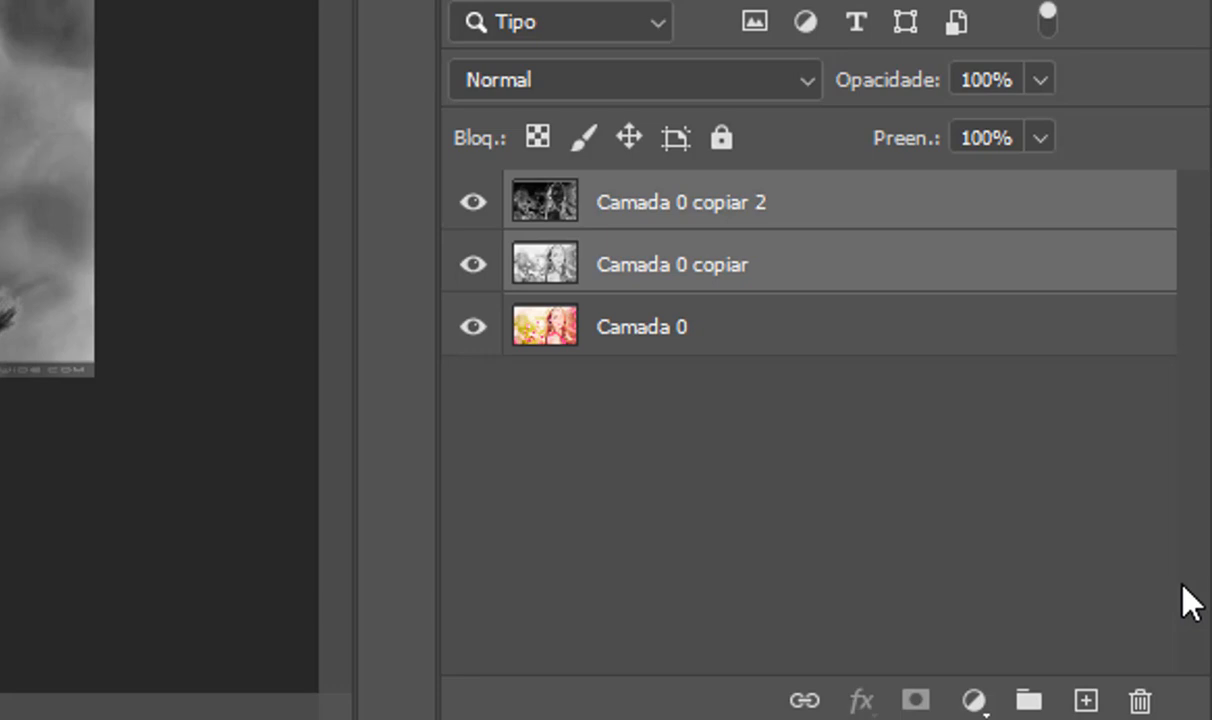
{"action": "key", "text": "ctrl+g"}
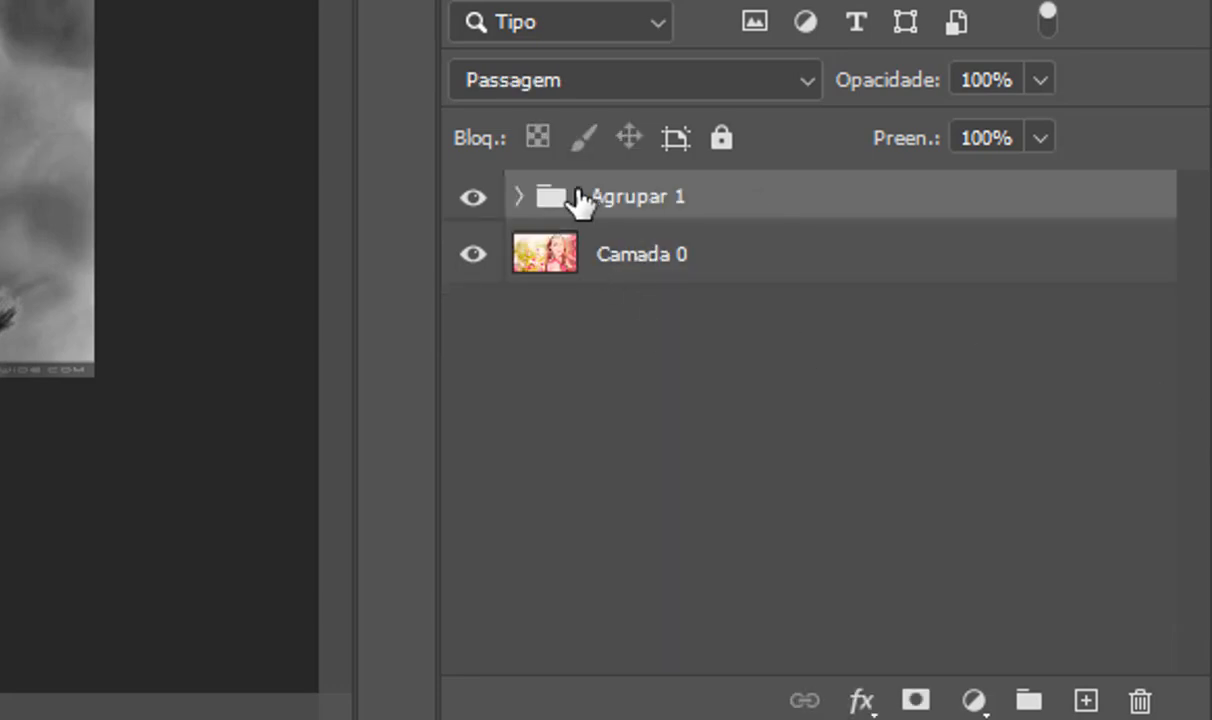
{"action": "left_click", "coordinate": [516, 196]}
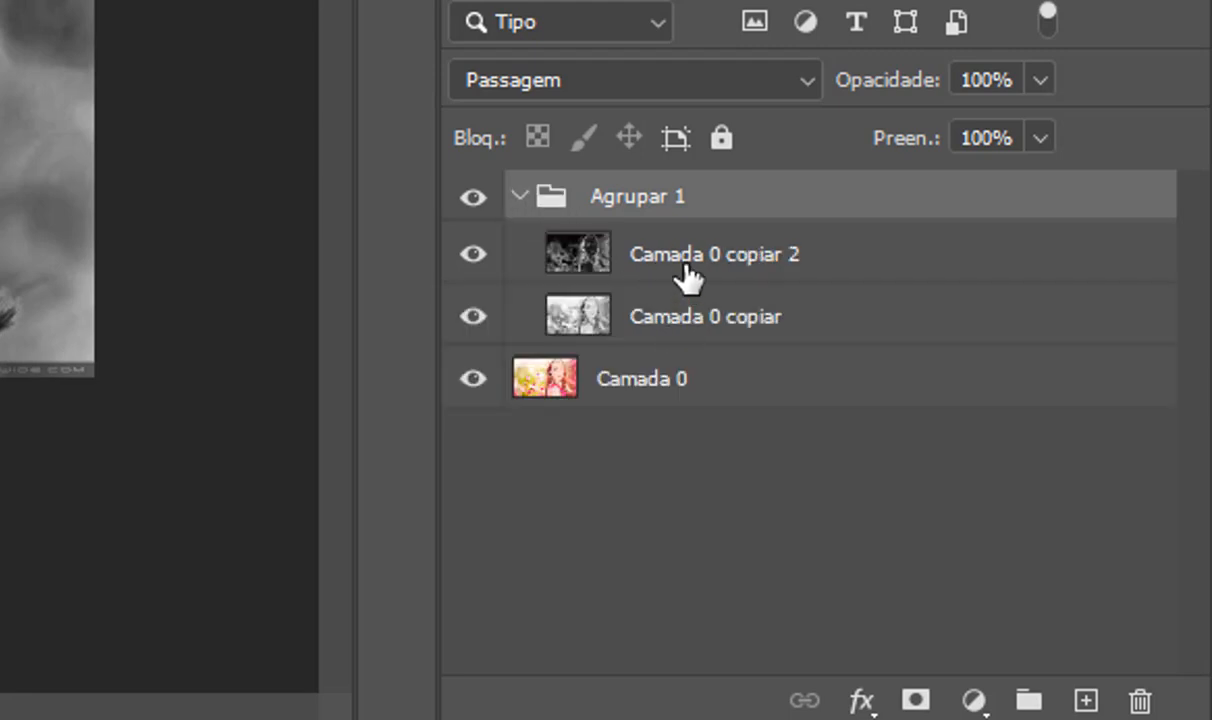
{"action": "left_click", "coordinate": [518, 197]}
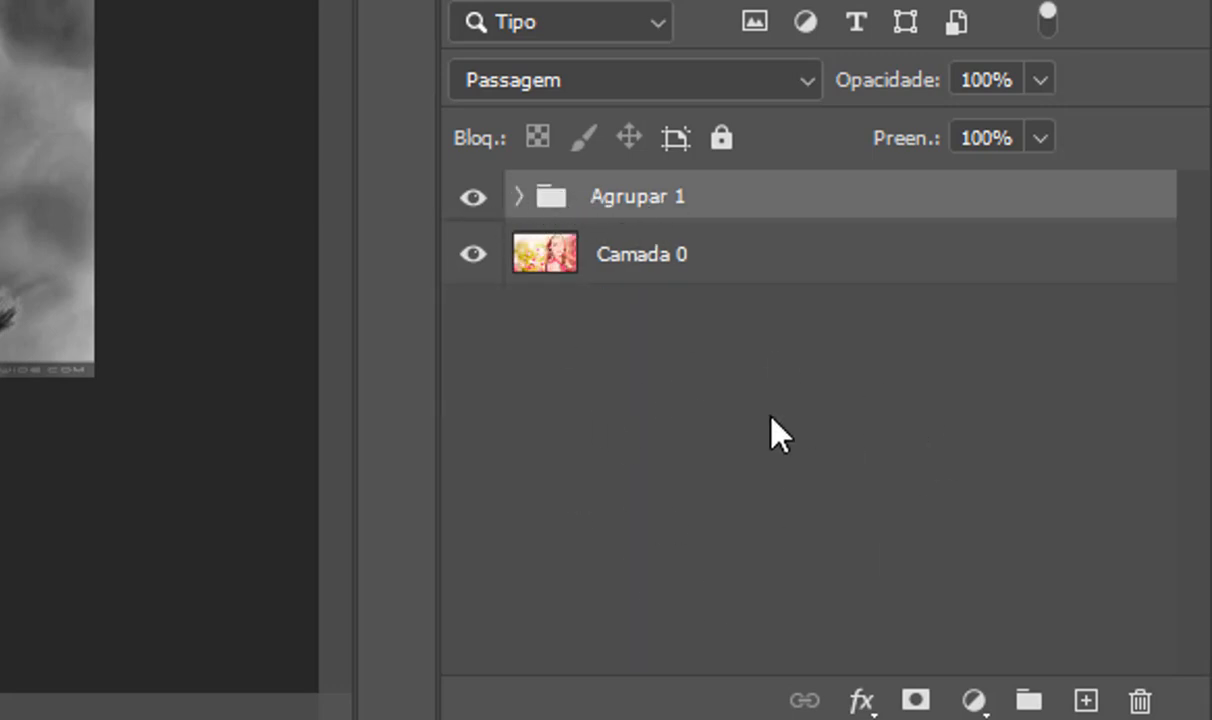
Rename the new layer group as EFEITO.
{"action": "double_click", "coordinate": [626, 200]}
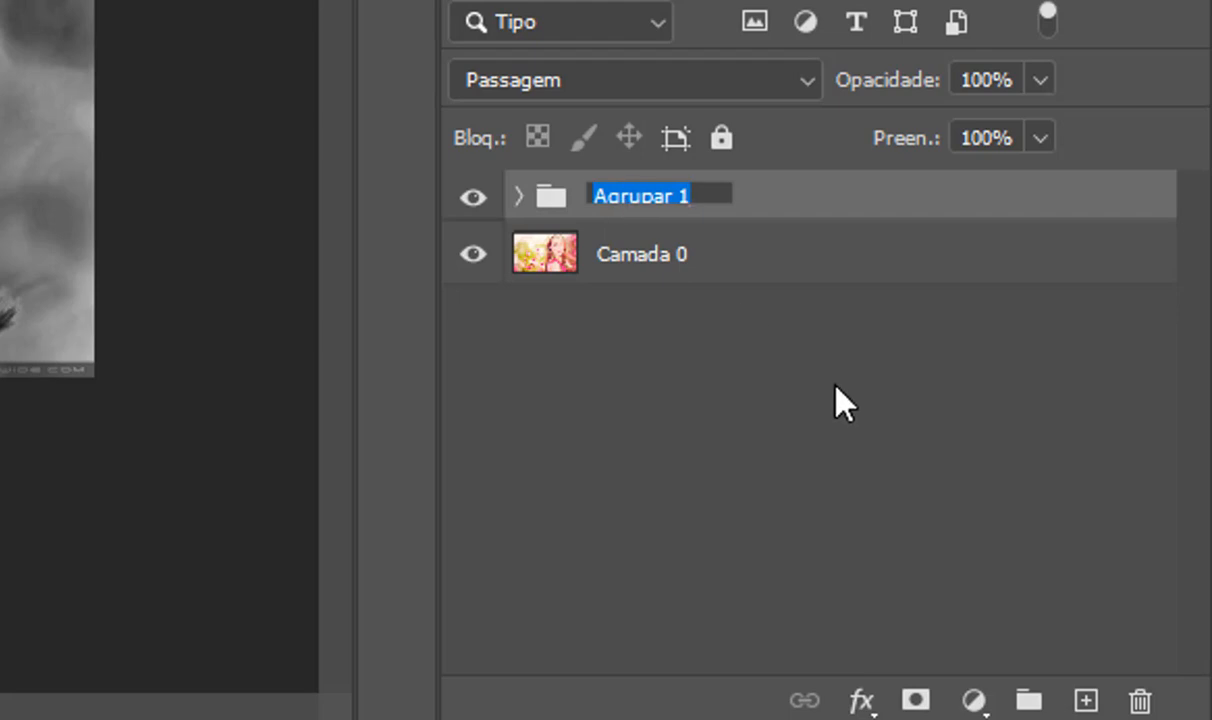
{"action": "type", "text": "EFEITO"}
{"action": "key", "text": "Return"}
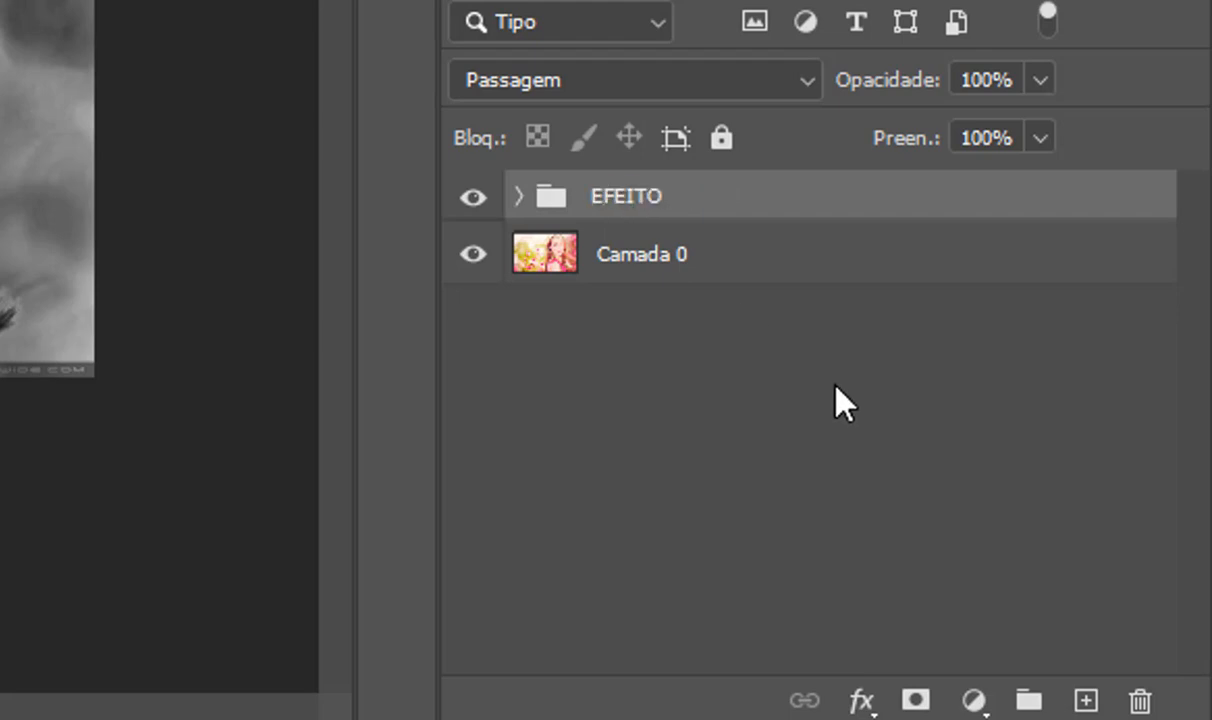
Rename the bottom photo layer Camada 0 as ORIGINAL.
{"action": "double_click", "coordinate": [655, 258]}
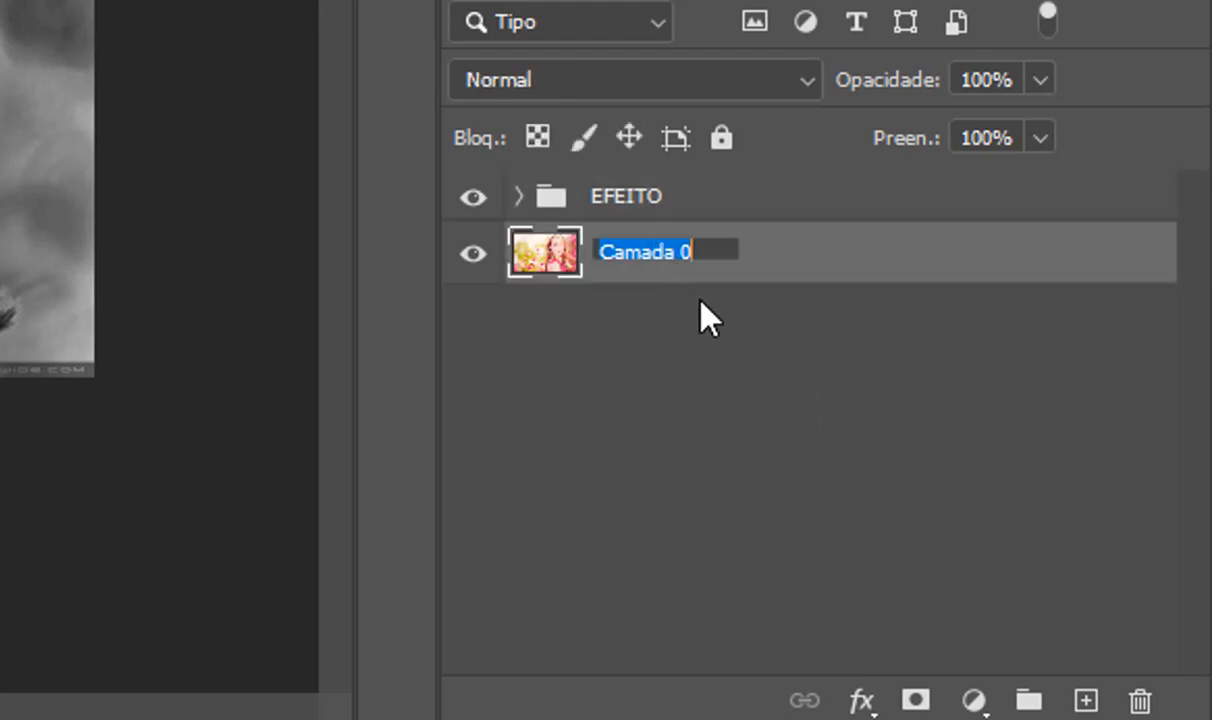
{"action": "type", "text": "ORIGI"}
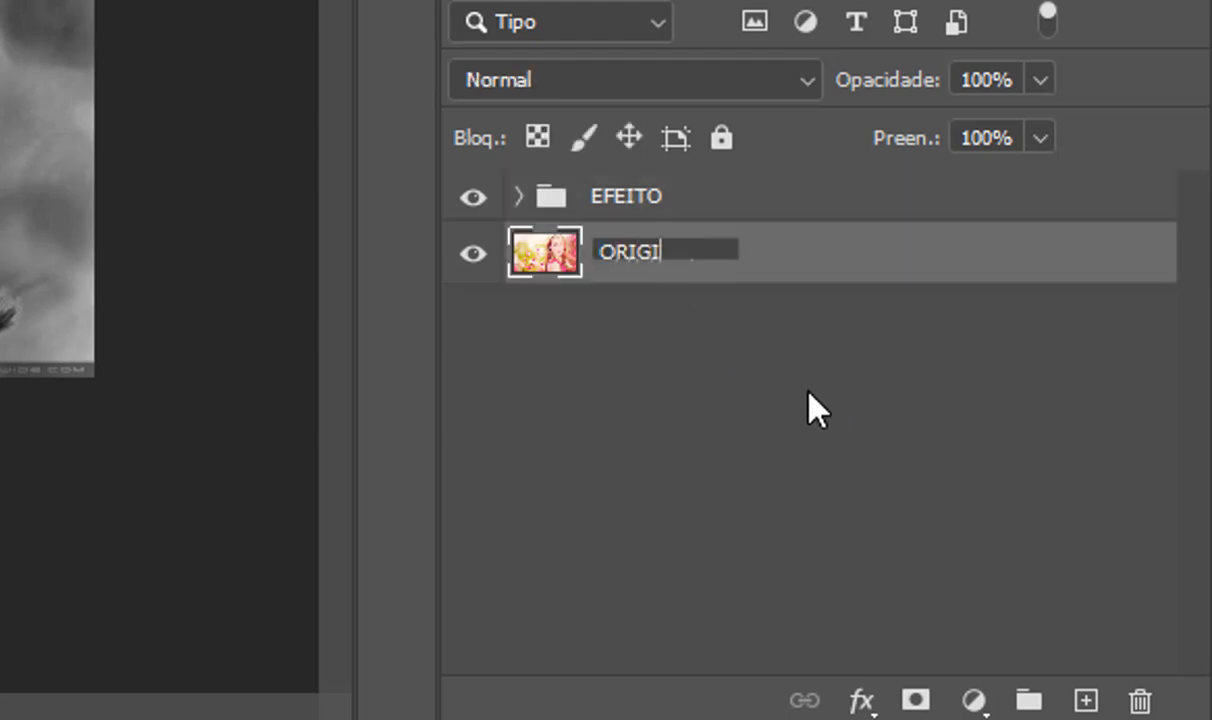
{"action": "type", "text": "NAL"}
{"action": "key", "text": "Return"}
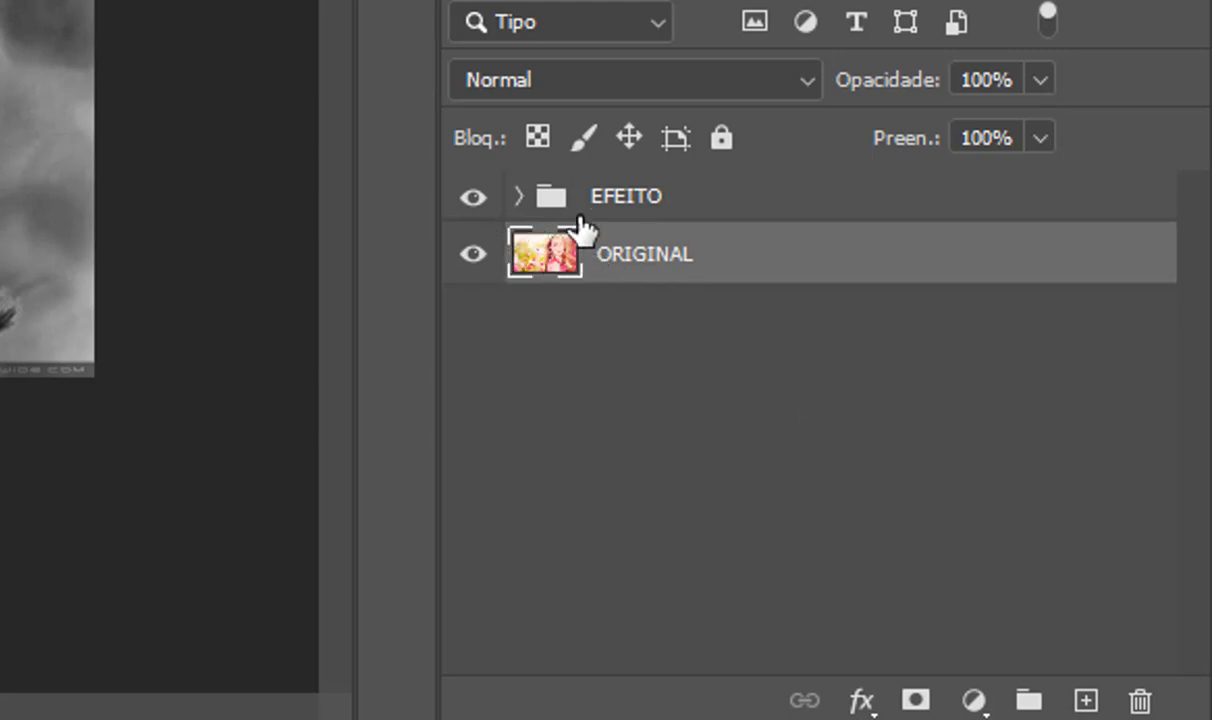
Compare the image by hiding and reshowing the two layers inside the EFEITO group one by one, and the whole collapsed group at once.
{"action": "left_click", "coordinate": [519, 196]}
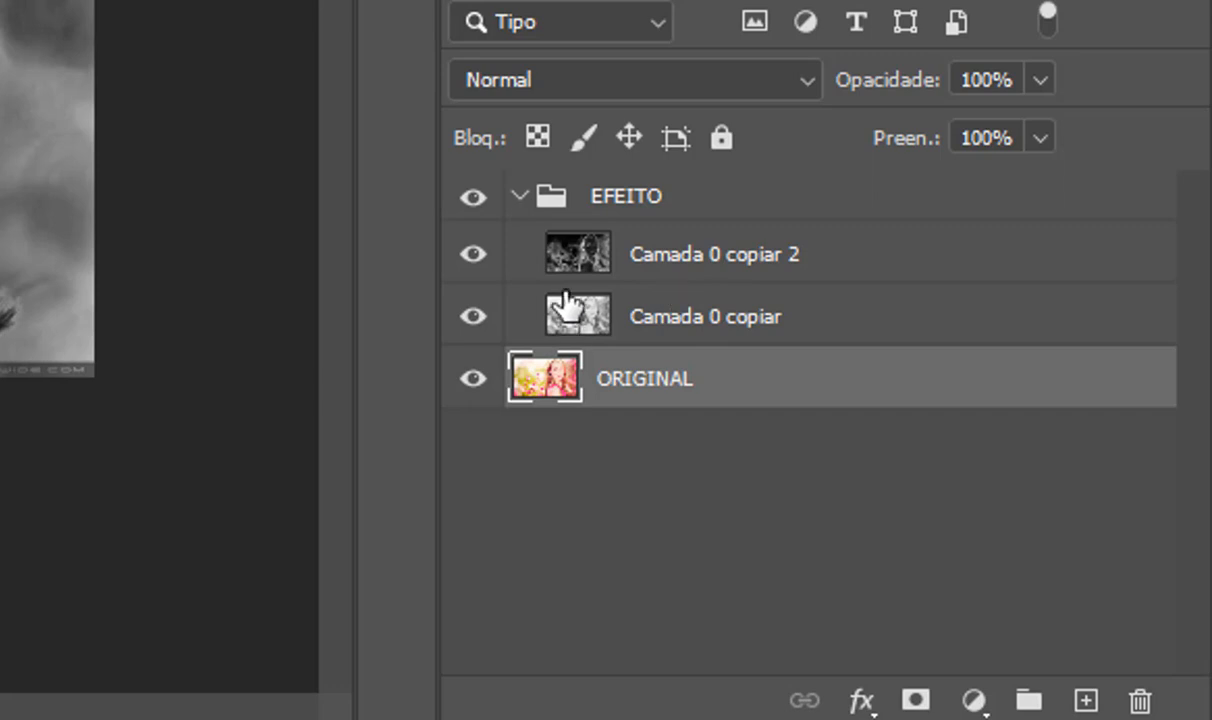
{"action": "left_click", "coordinate": [472, 258]}
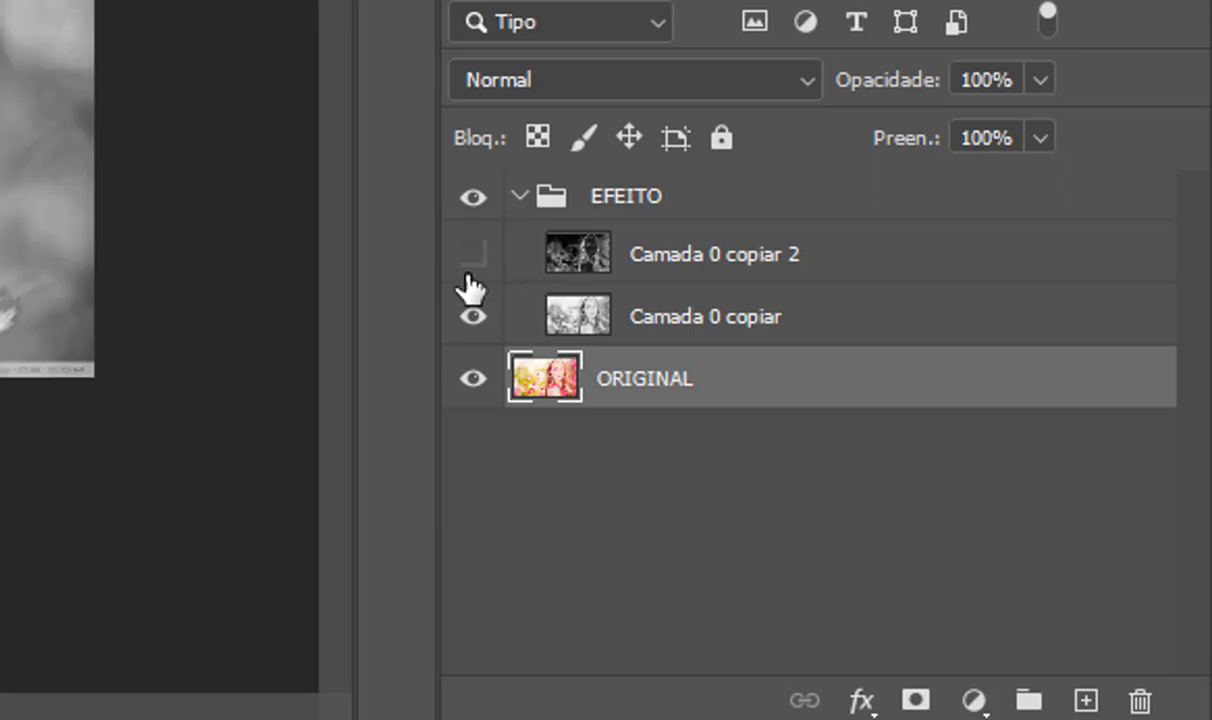
{"action": "left_click", "coordinate": [466, 318]}
{"action": "left_click", "coordinate": [472, 314]}
{"action": "left_click", "coordinate": [472, 254]}
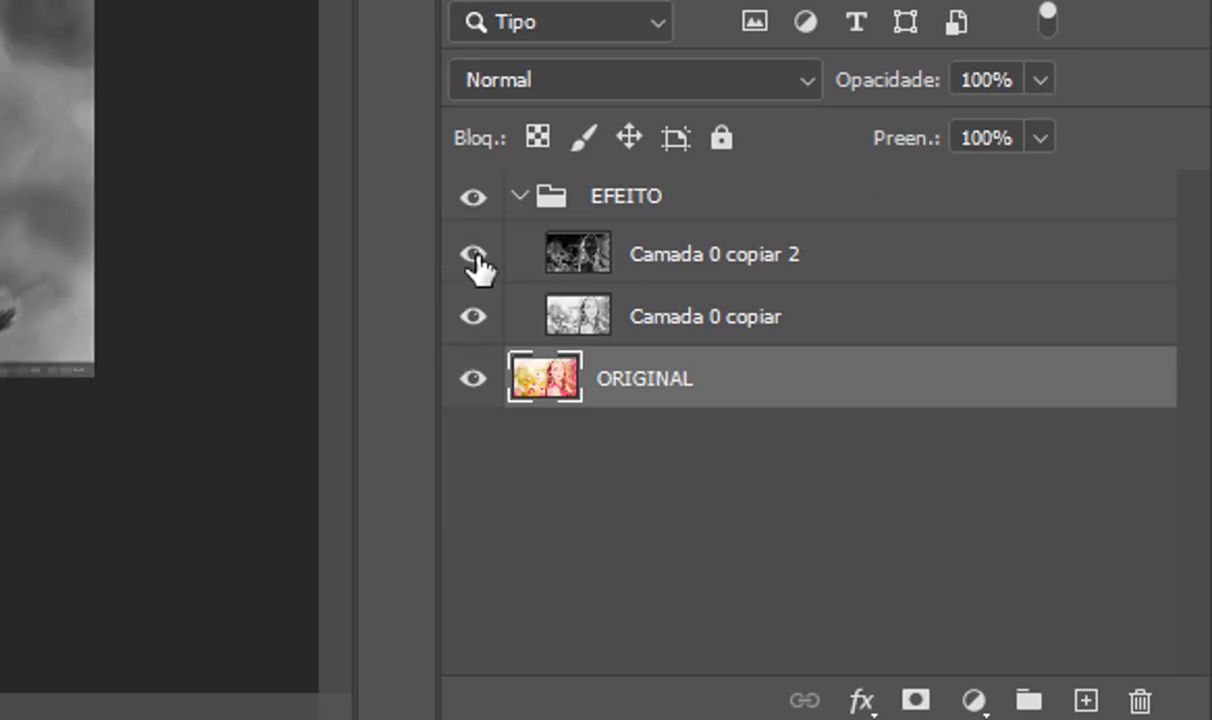
{"action": "left_click", "coordinate": [517, 197]}
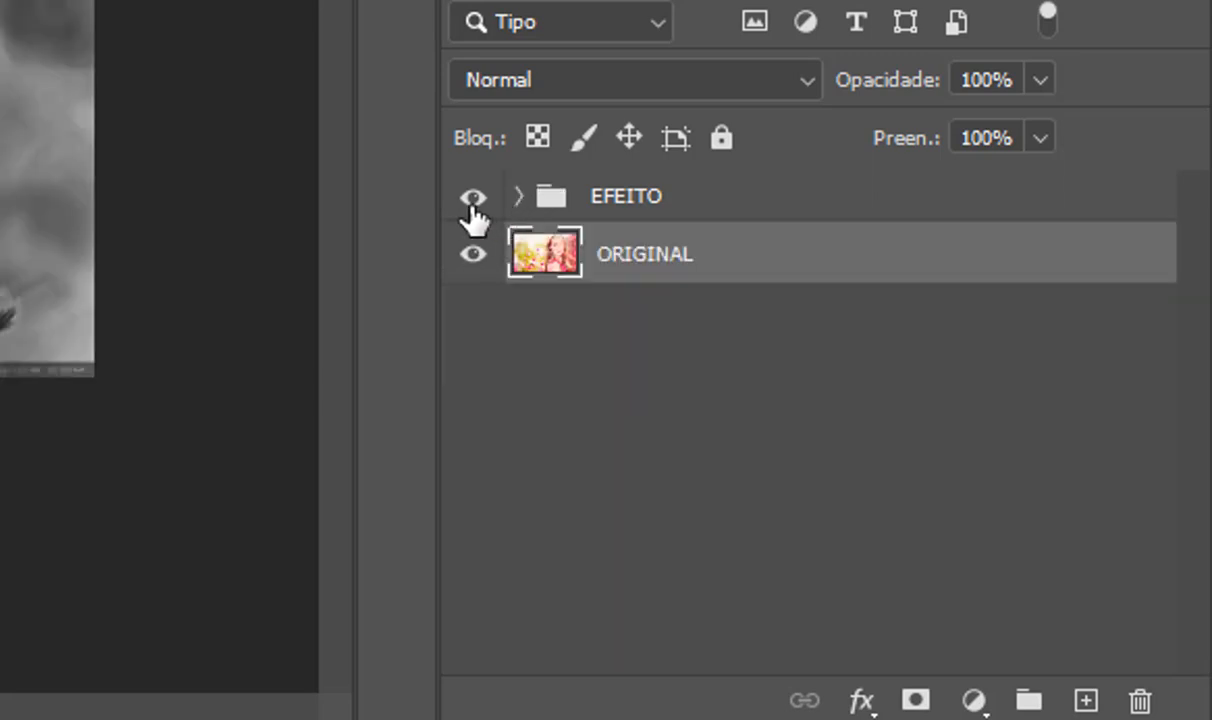
{"action": "left_click", "coordinate": [473, 200]}
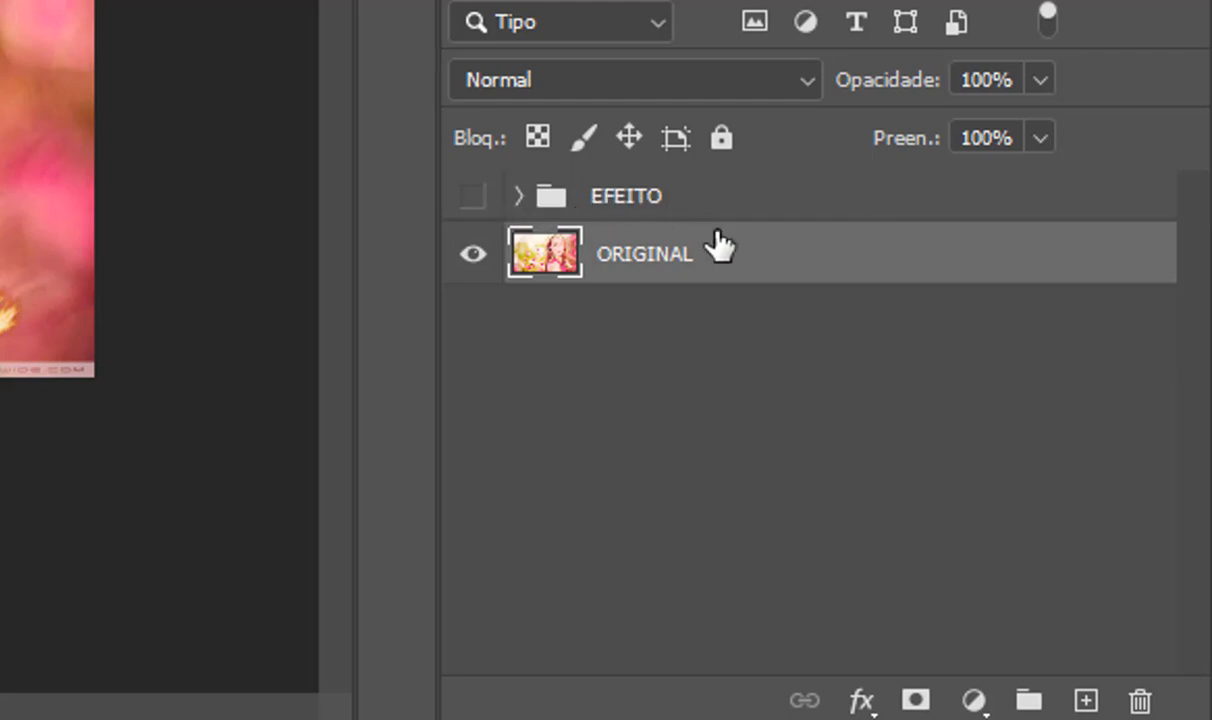
{"action": "left_click", "coordinate": [473, 197]}
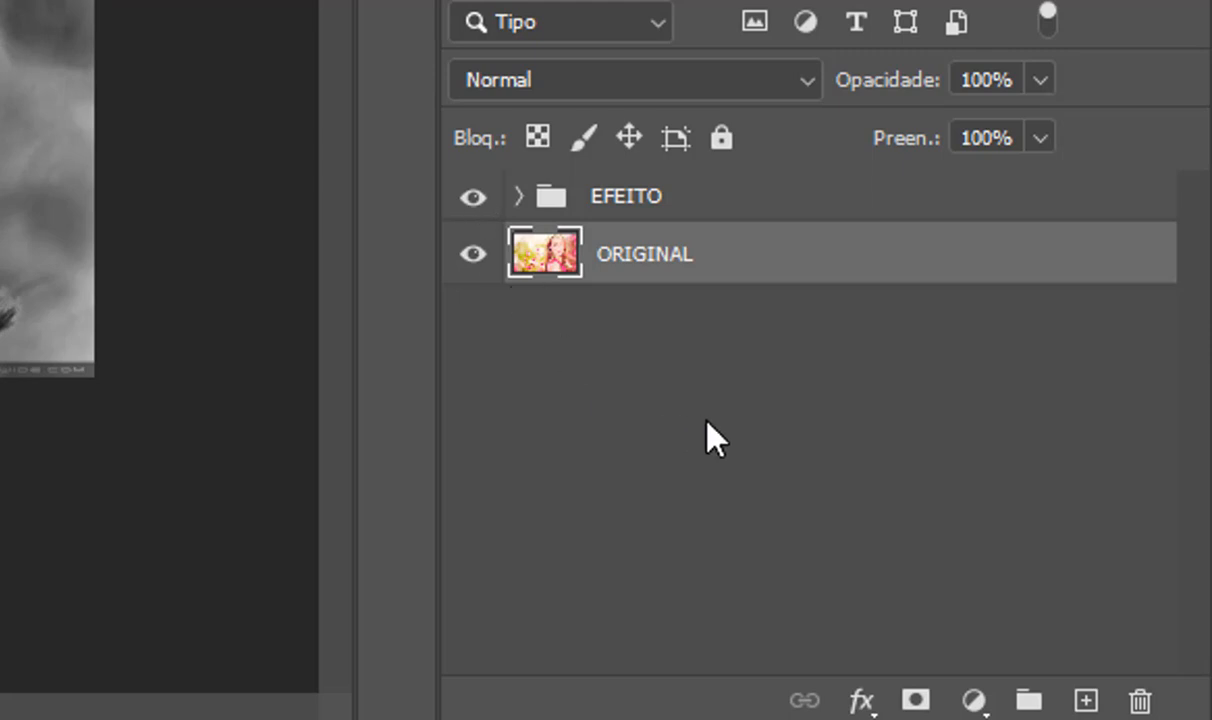